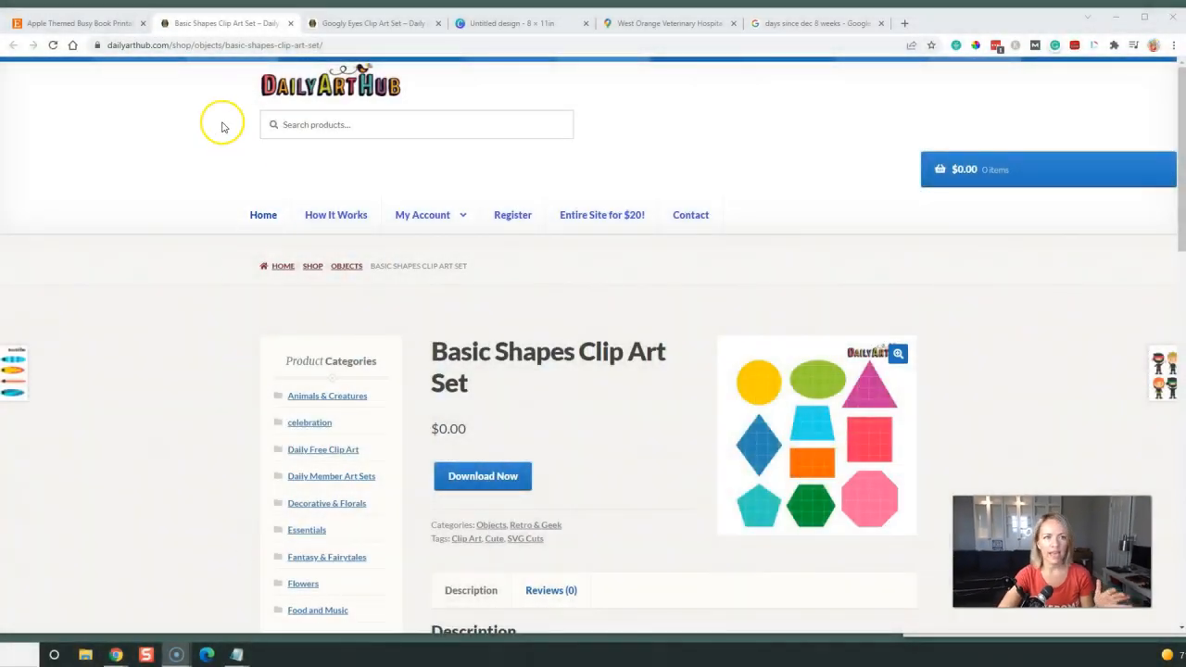
# Look through the preview images of the Apple Themed Busy Book listing on Etsy, ending on the Match the Shapes page.
pyautogui.click(88, 23)
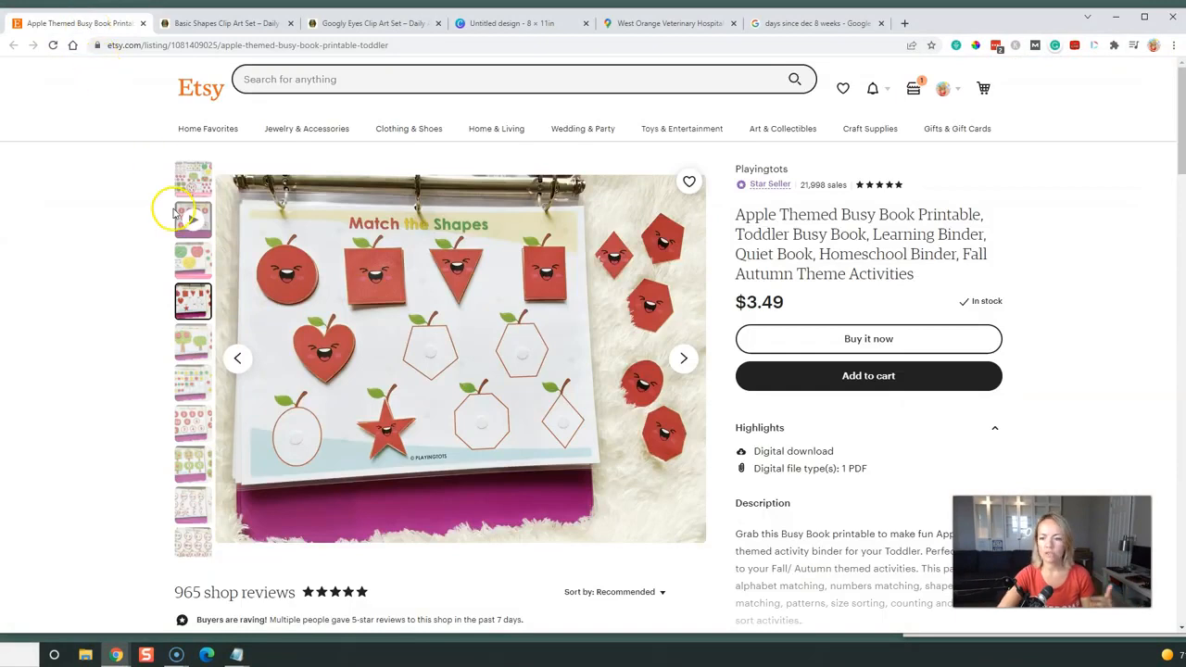
pyautogui.click(185, 344)
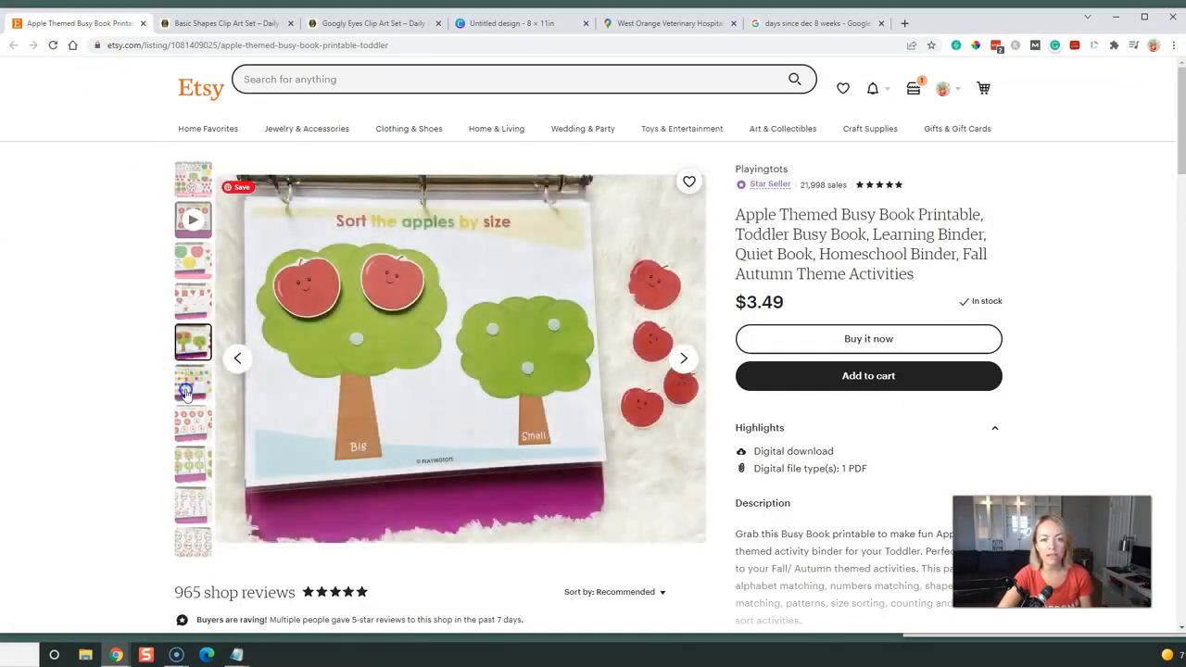
pyautogui.click(185, 393)
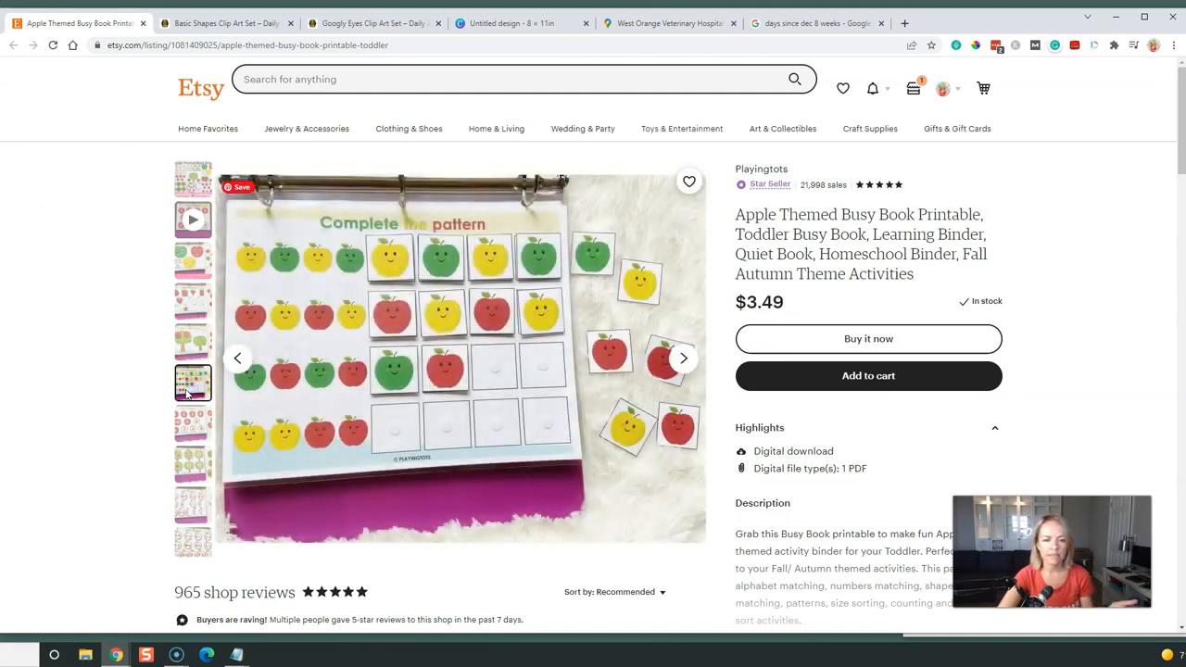
pyautogui.click(185, 423)
pyautogui.click(186, 472)
pyautogui.click(182, 508)
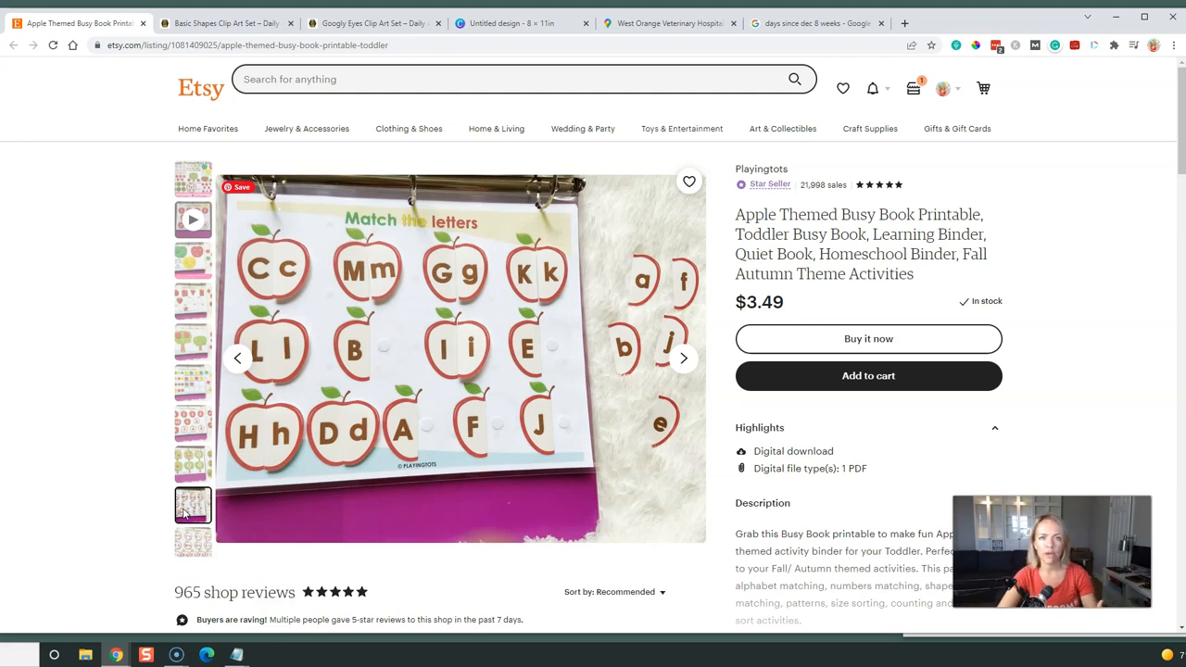
pyautogui.click(190, 268)
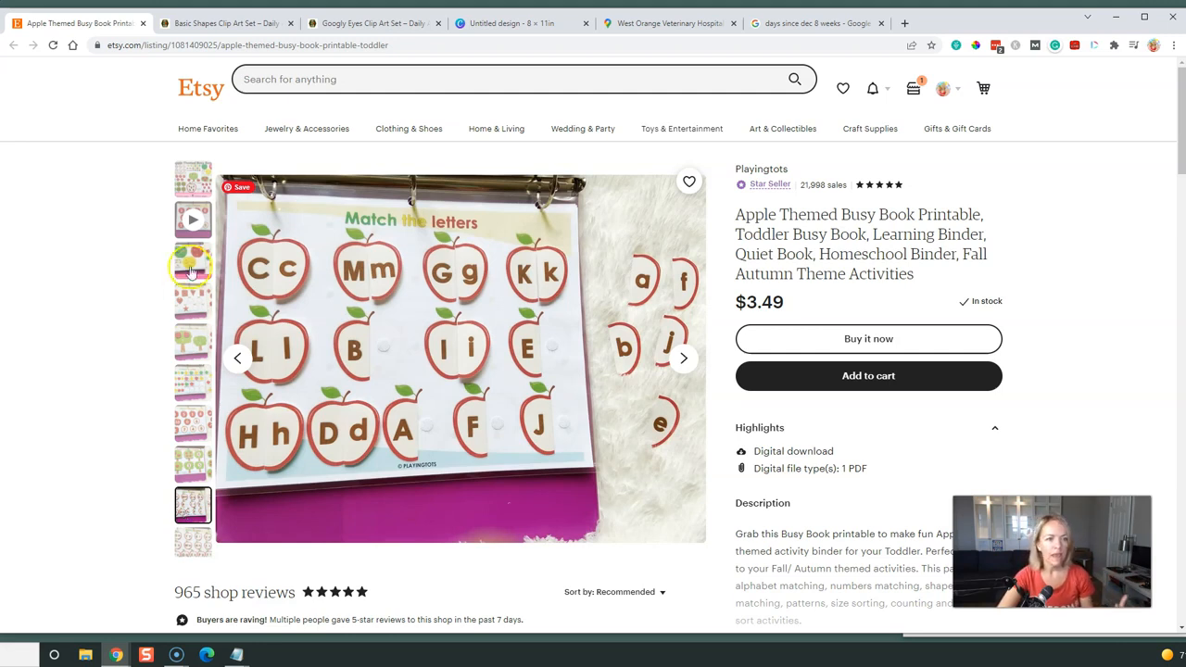
pyautogui.click(190, 298)
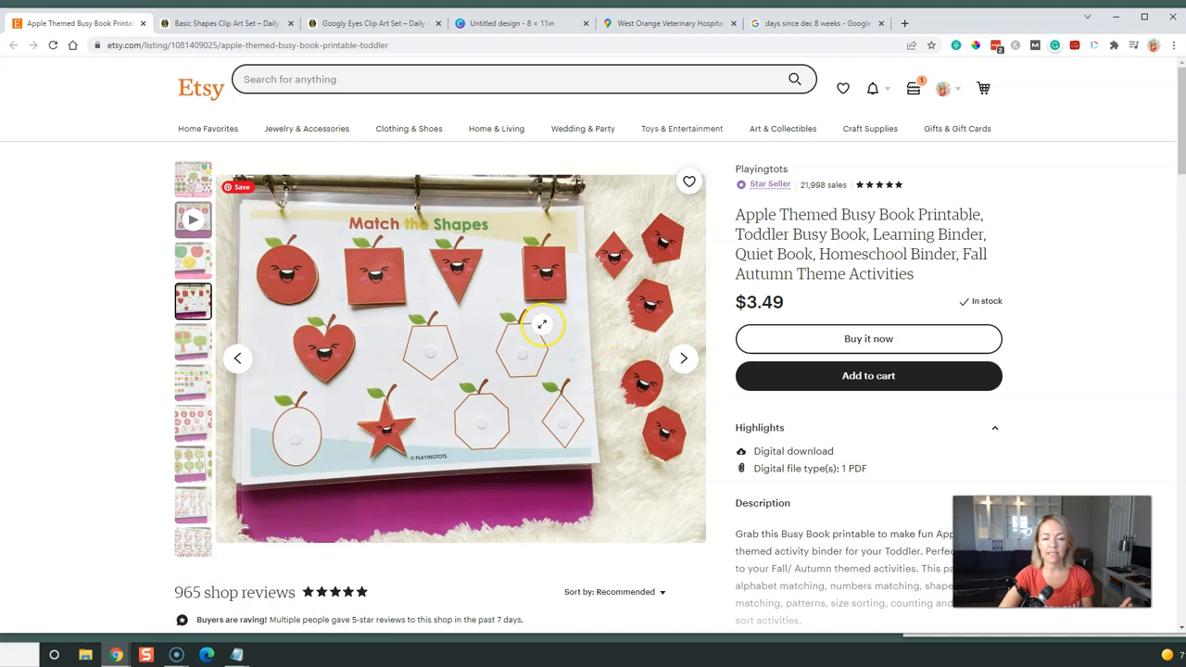
# Check the shop's sales count and the price of the busy book listing.
pyautogui.moveTo(801, 185); pyautogui.dragTo(848, 188)
pyautogui.click(839, 186)
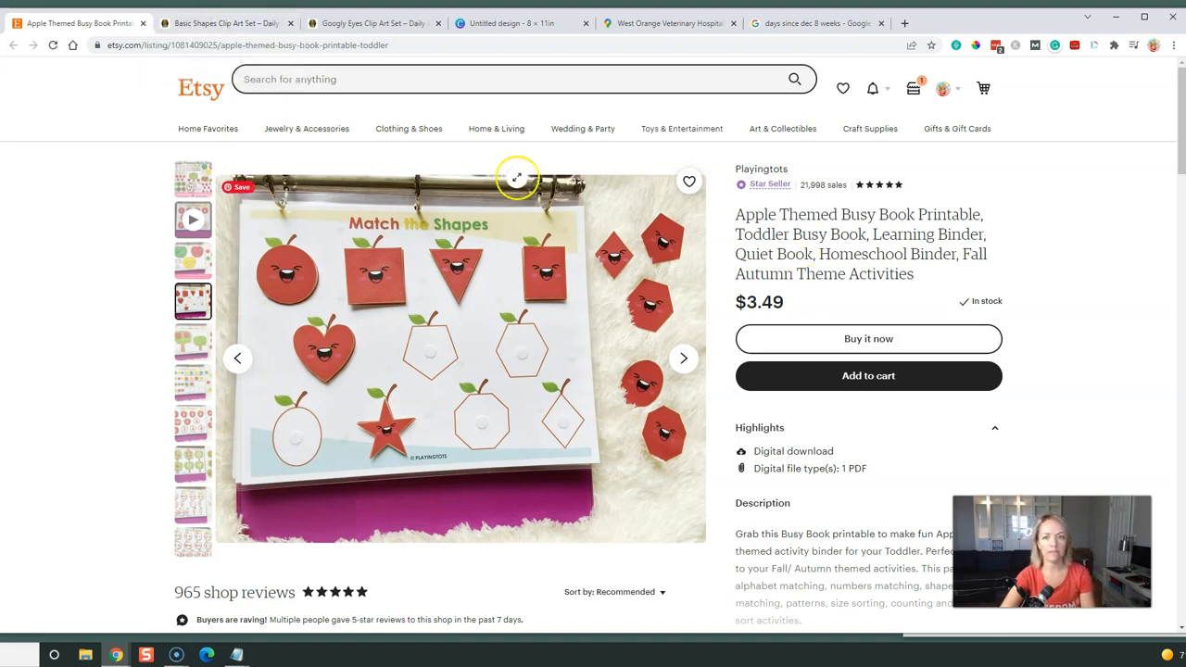
pyautogui.moveTo(789, 302); pyautogui.dragTo(734, 302)
pyautogui.click(754, 304)
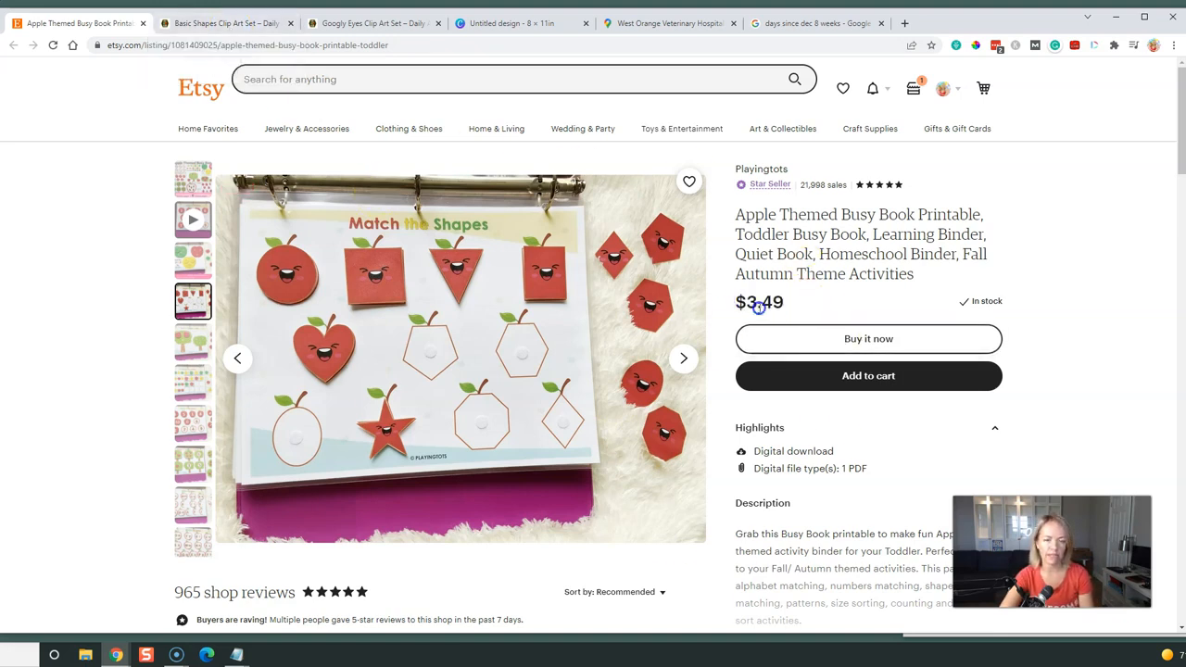
# Review the Basic Shapes Clip Art Set page on DailyArtHub and bring up the Googly Eyes Clip Art Set page.
pyautogui.click(250, 28)
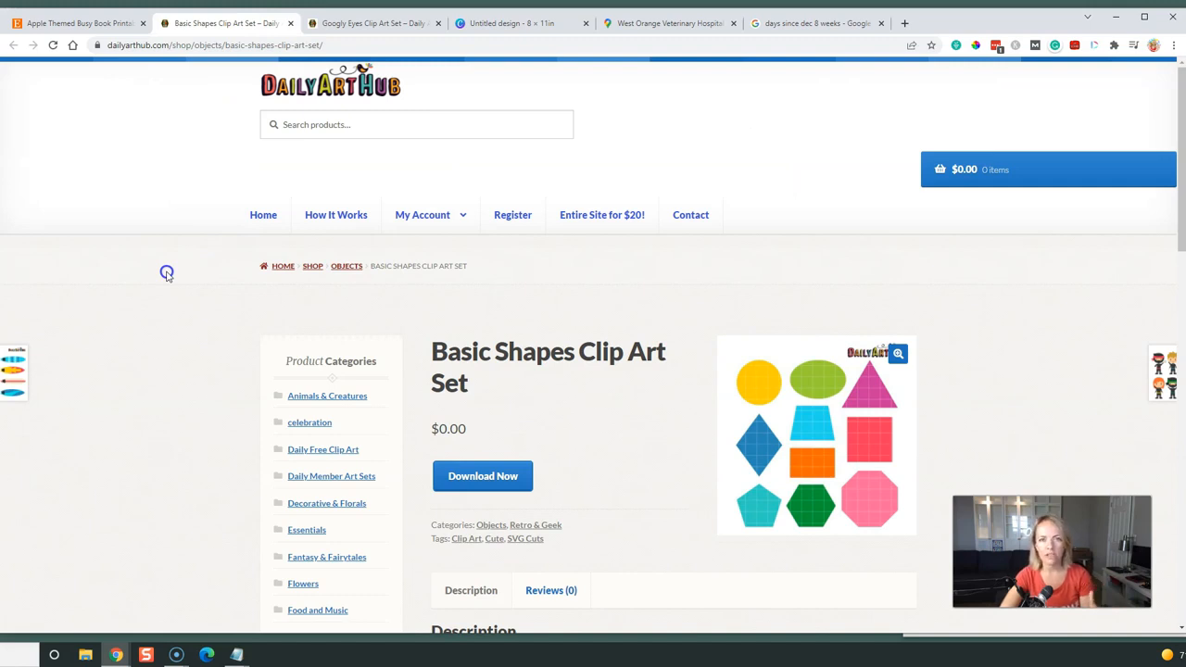
pyautogui.scroll(-3, 167, 273)
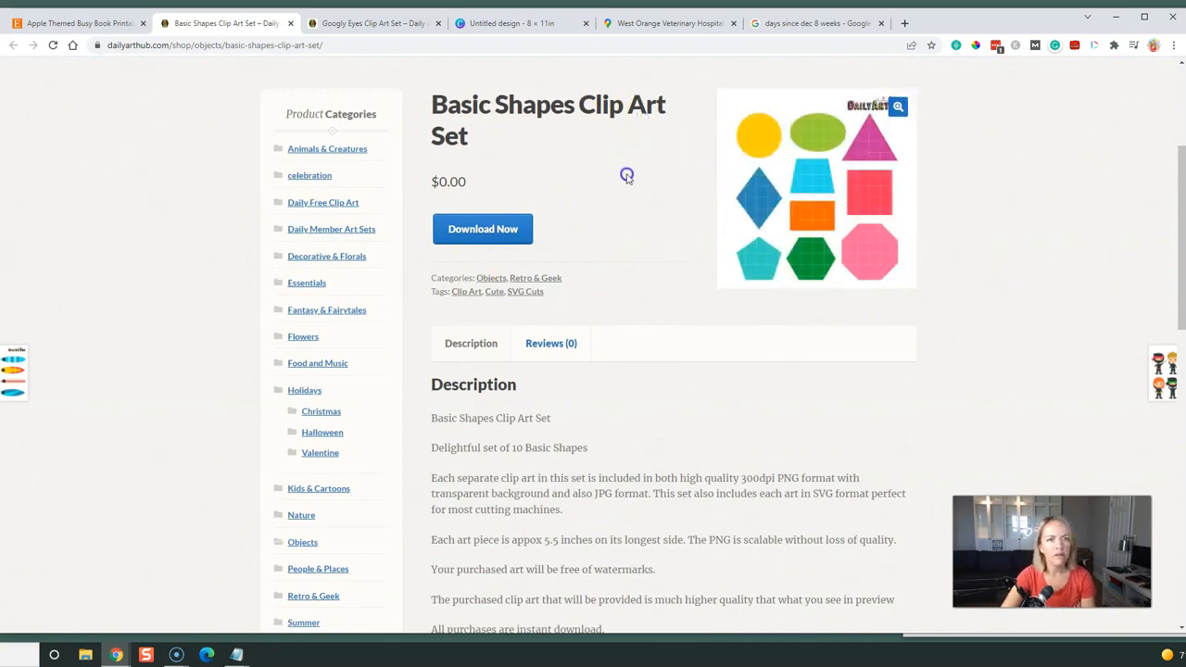
pyautogui.click(382, 25)
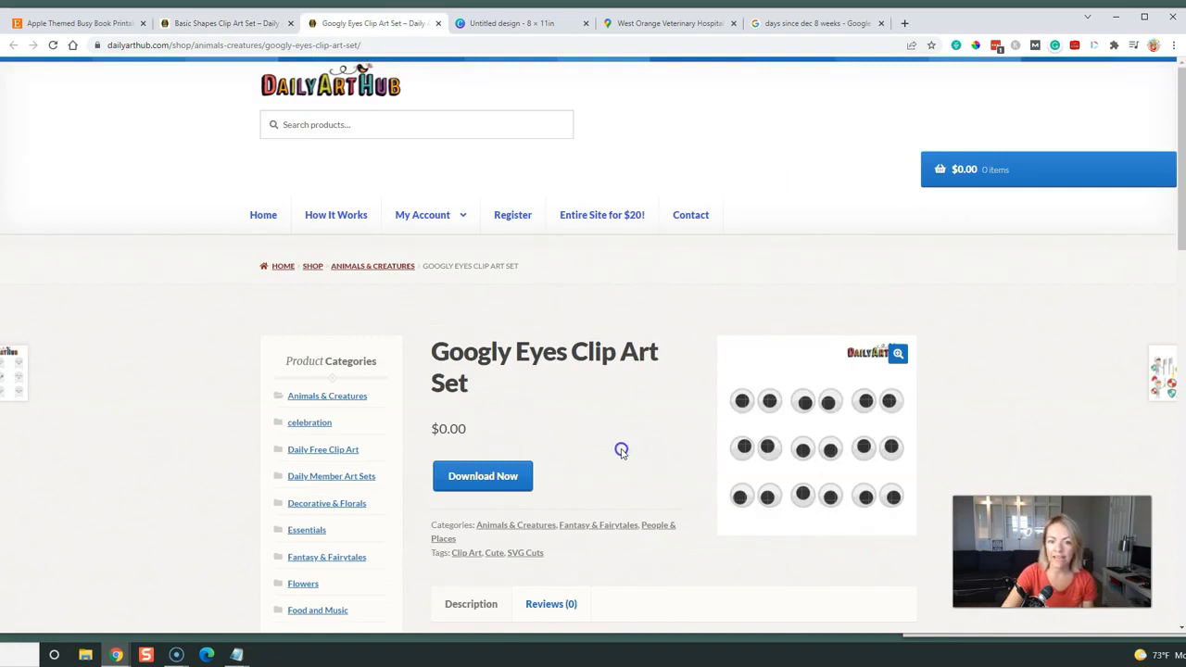
# Search the DailyArtHub products for "hat".
pyautogui.click(347, 132)
pyautogui.click(342, 125)
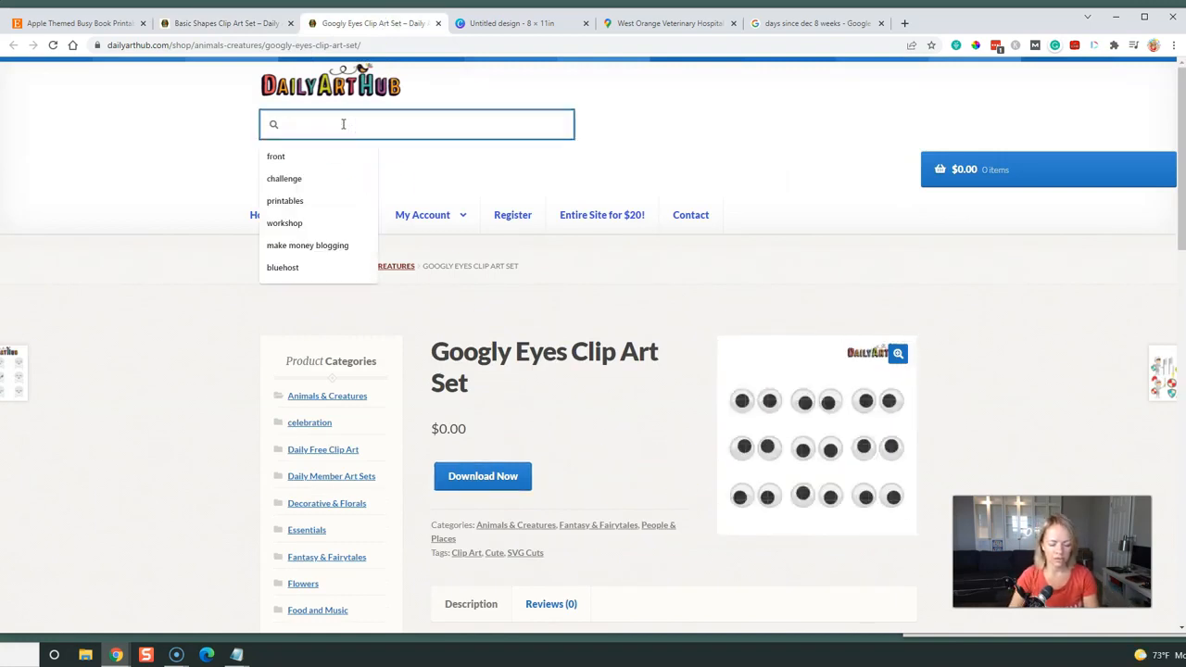
pyautogui.write('hat')
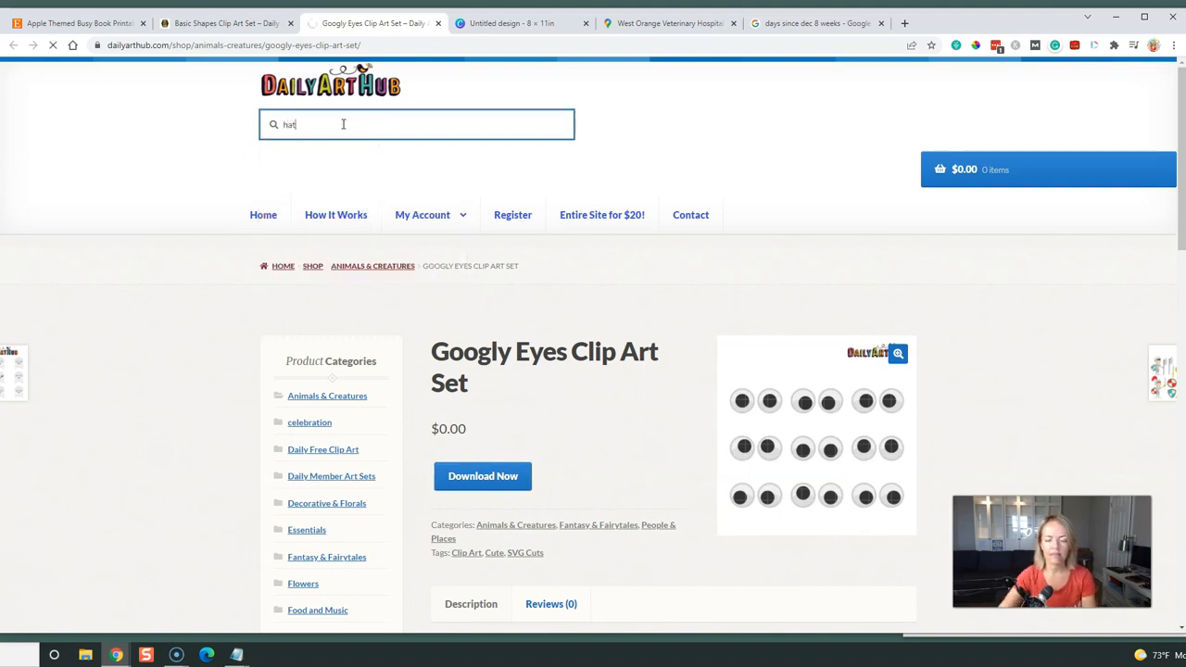
# Browse the first page of hat search results to see which clip art sets are offered.
pyautogui.scroll(-2, 143, 320)
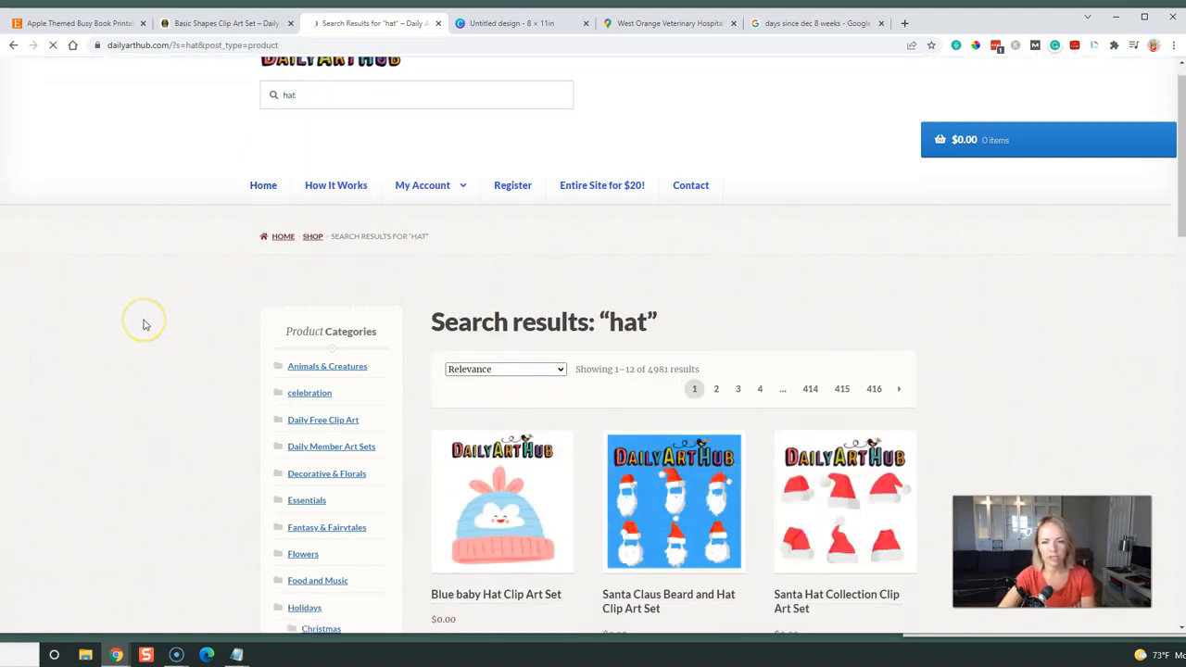
pyautogui.scroll(-5, 143, 324)
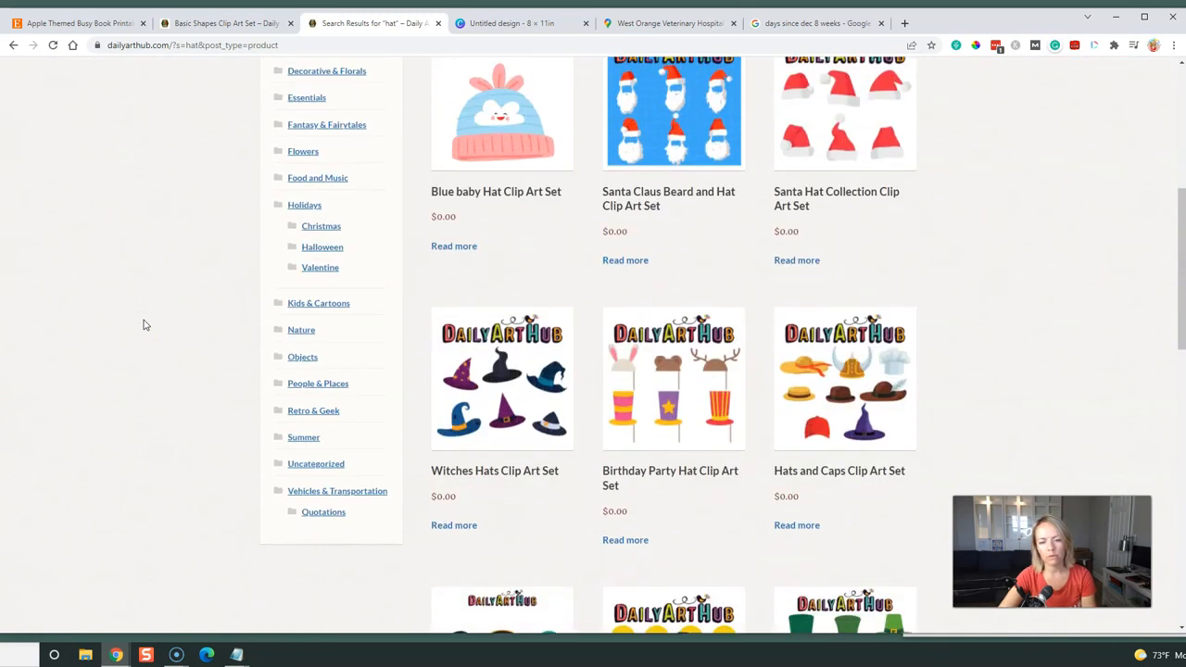
pyautogui.scroll(-1, 143, 324)
pyautogui.scroll(-1, 144, 324)
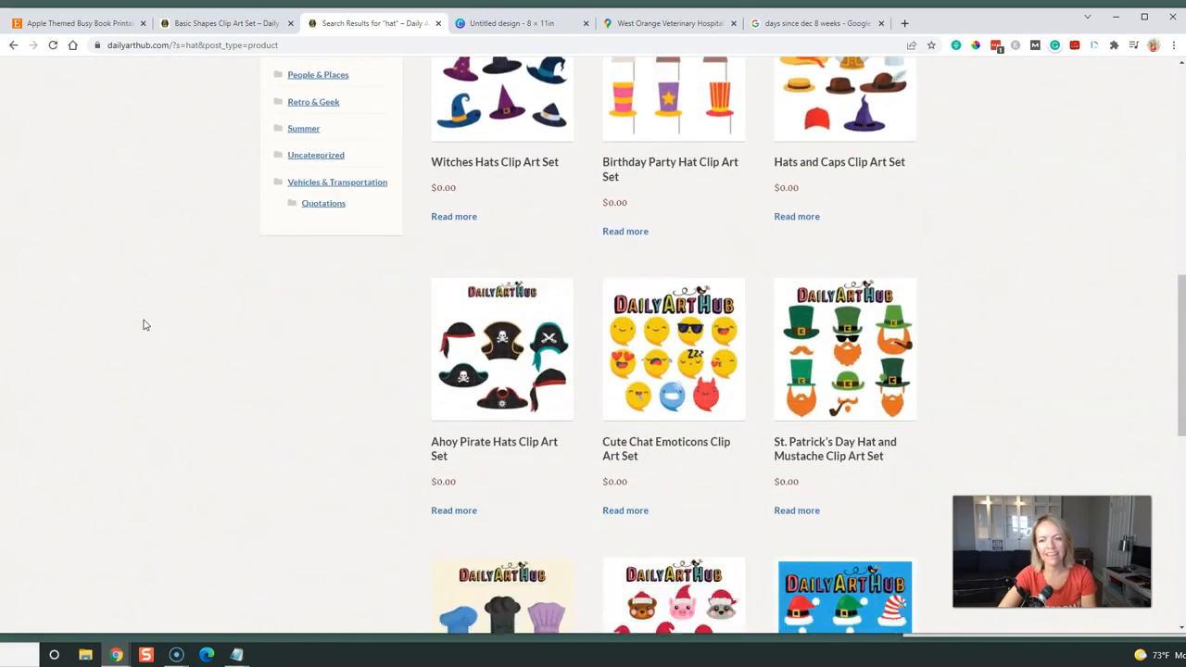
pyautogui.scroll(-3, 144, 325)
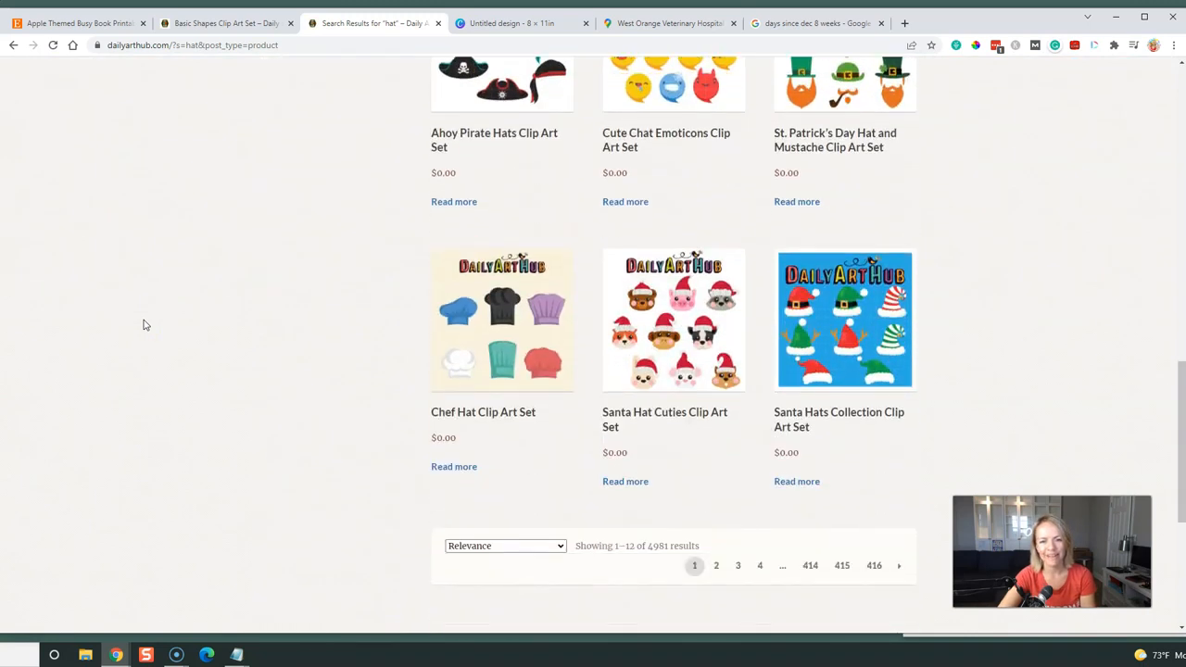
pyautogui.scroll(1, 201, 370)
pyautogui.scroll(2, 500, 485)
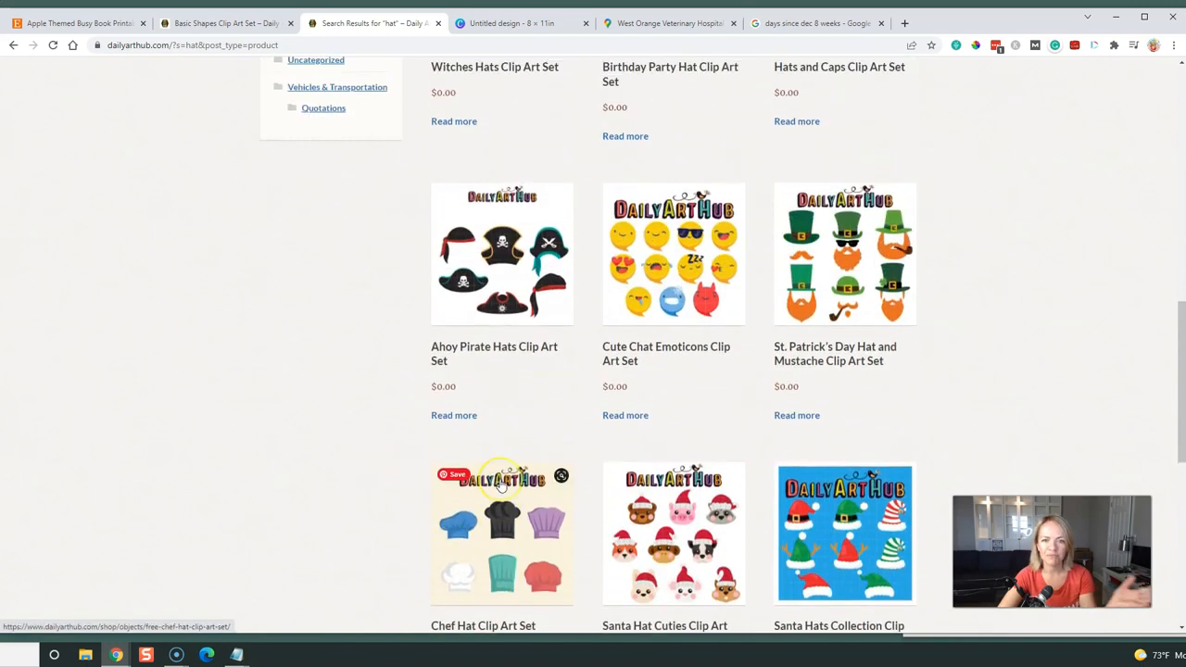
pyautogui.scroll(3, 498, 479)
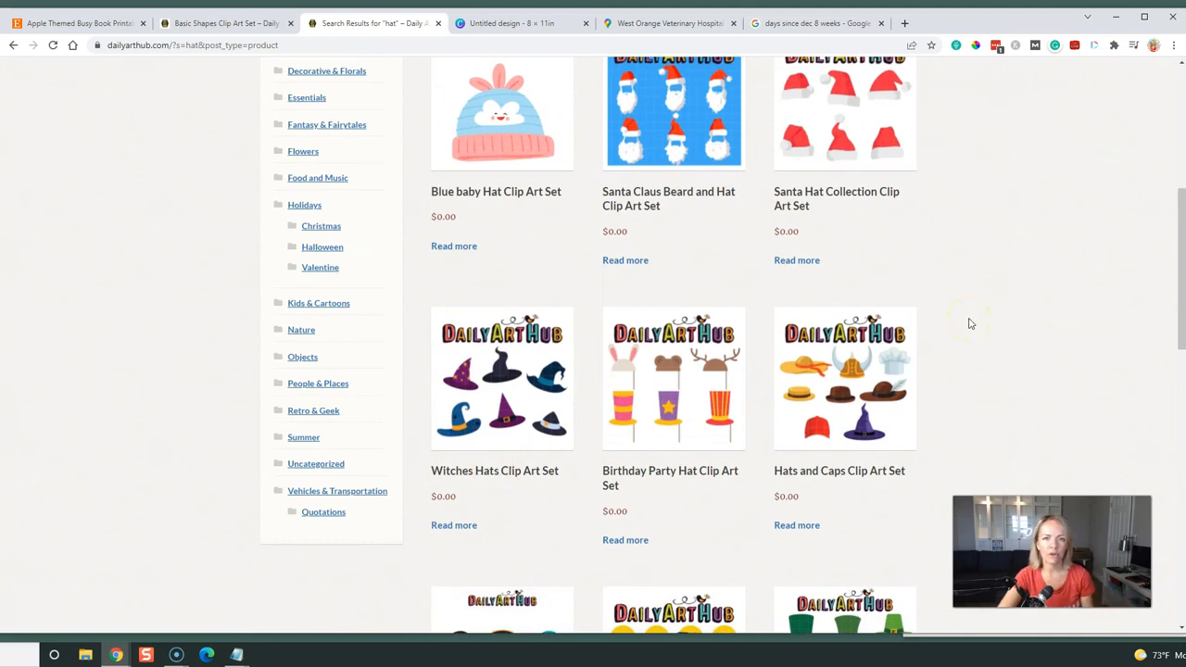
pyautogui.scroll(2, 970, 323)
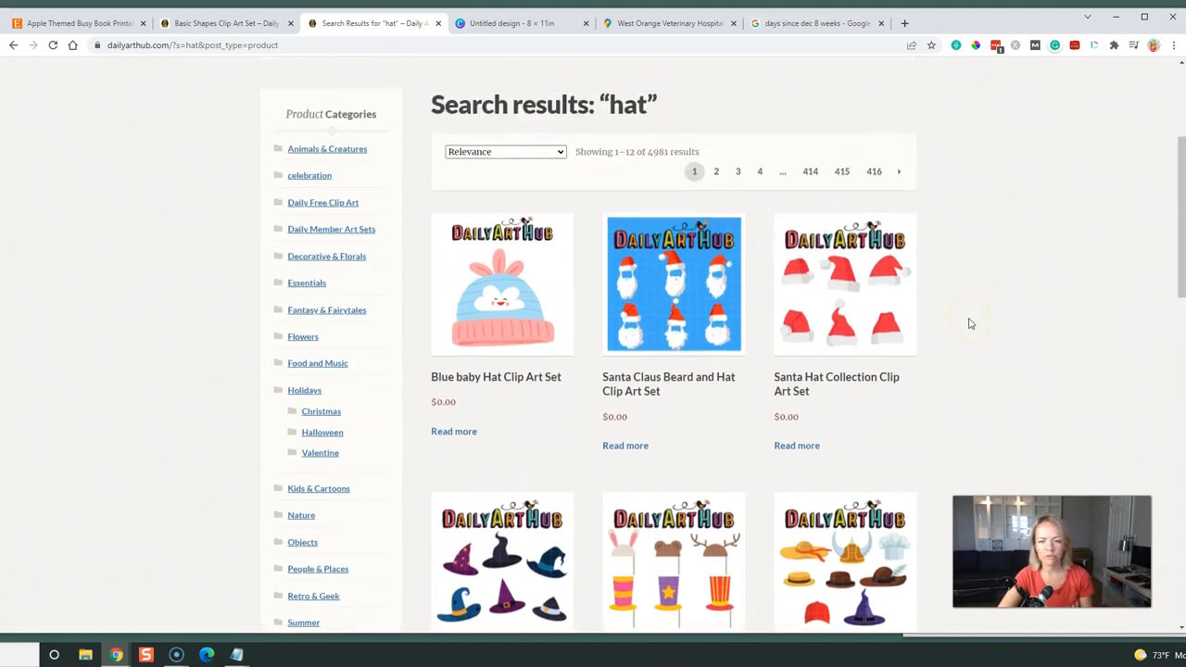
pyautogui.scroll(1, 969, 323)
pyautogui.scroll(-8, 970, 323)
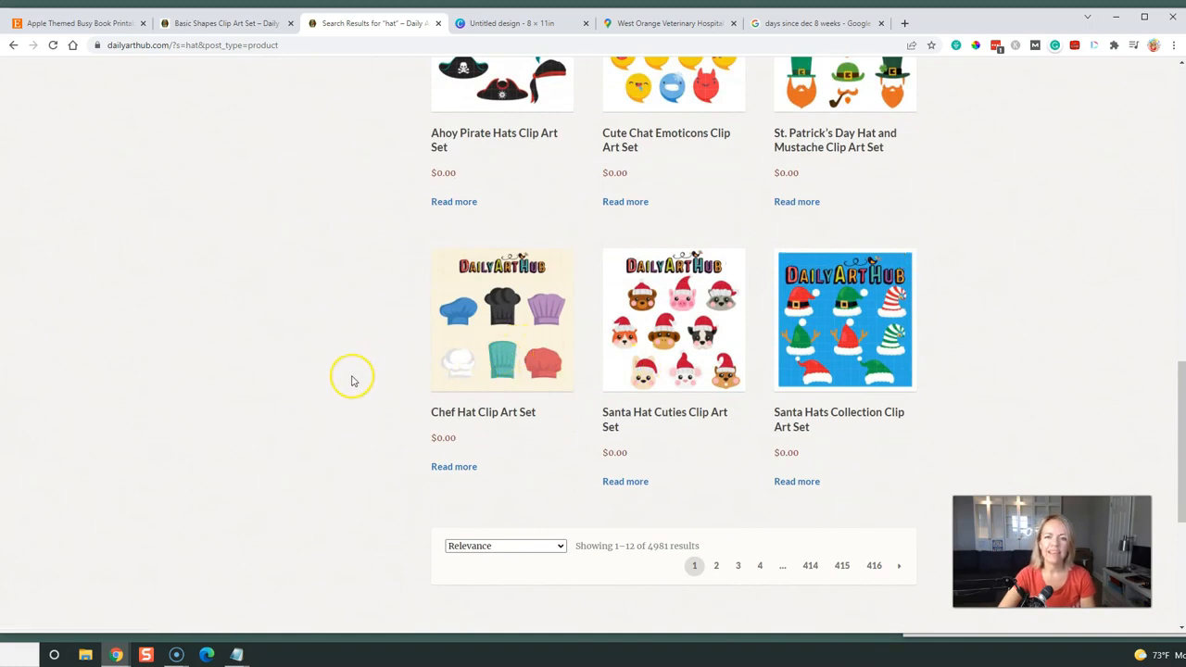
pyautogui.scroll(1, 352, 379)
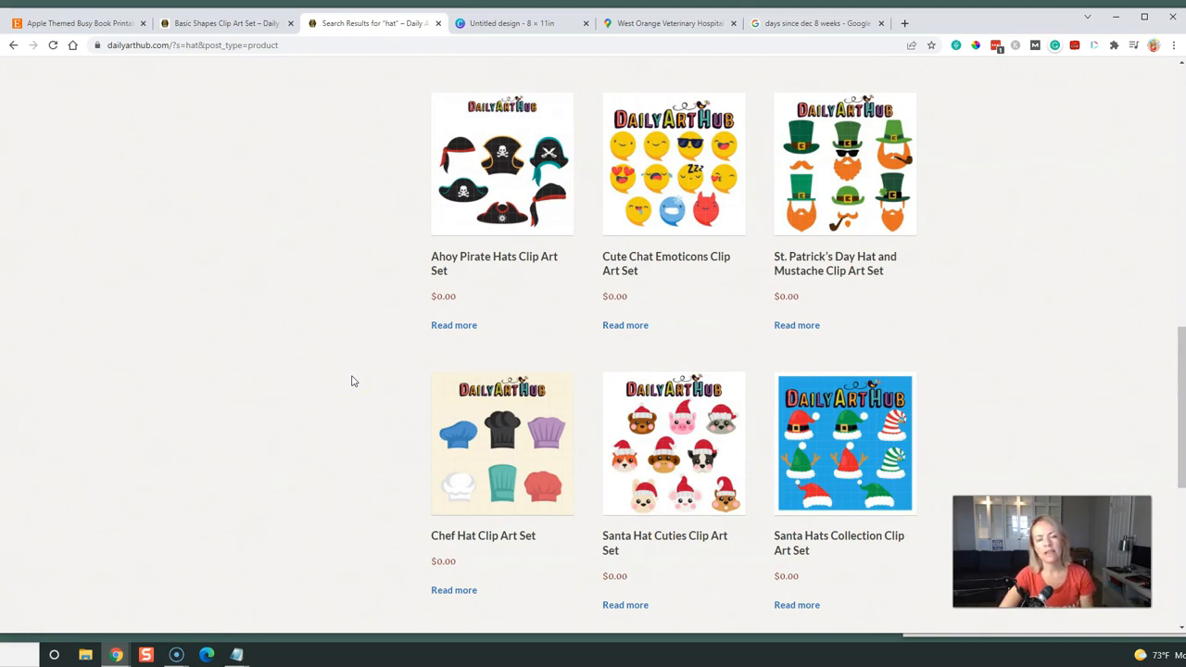
pyautogui.scroll(3, 351, 380)
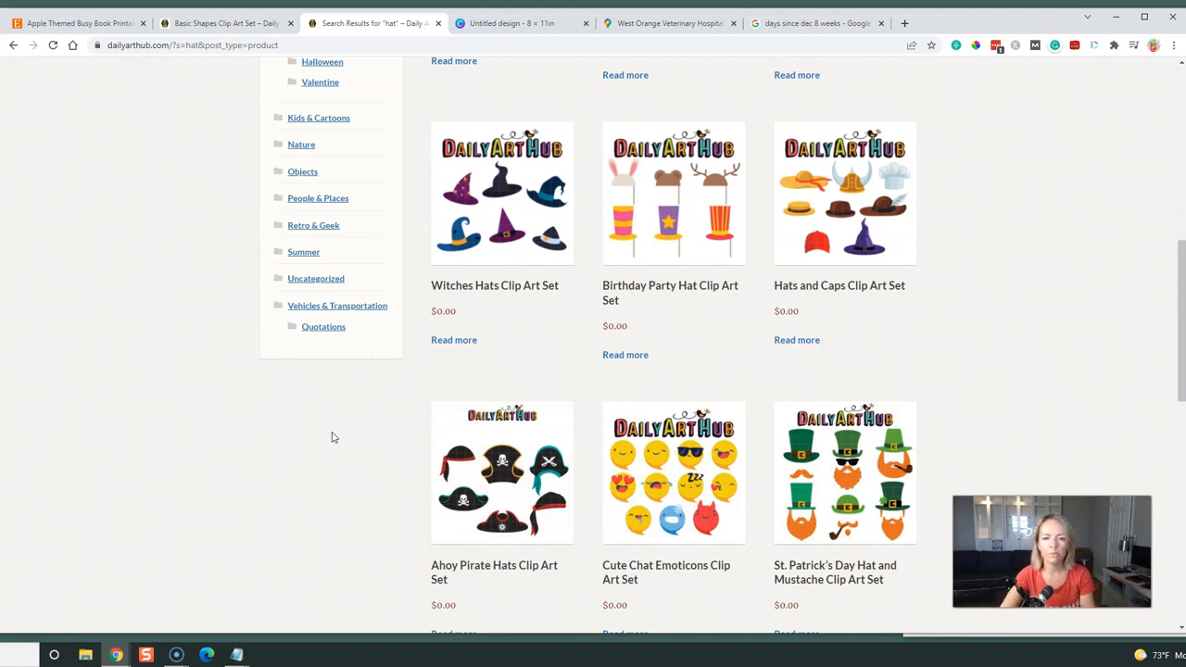
# Switch to the blank 8 × 11 in Canva design and look through its uploaded images for the basic shapes.
pyautogui.click(494, 25)
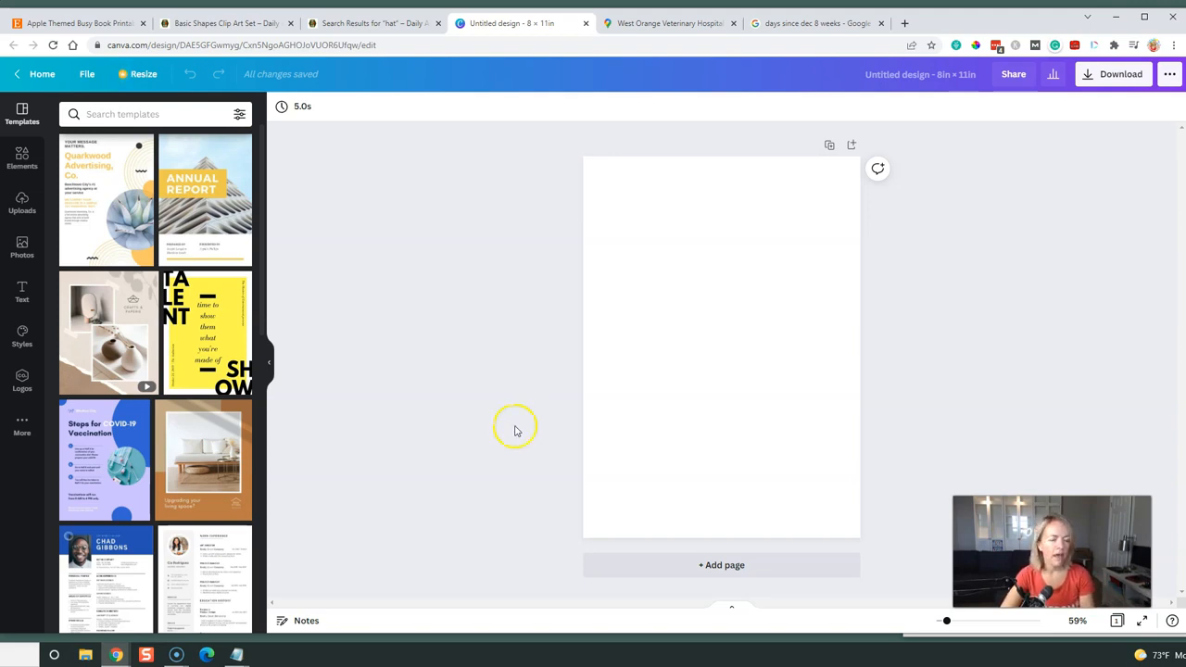
pyautogui.click(22, 204)
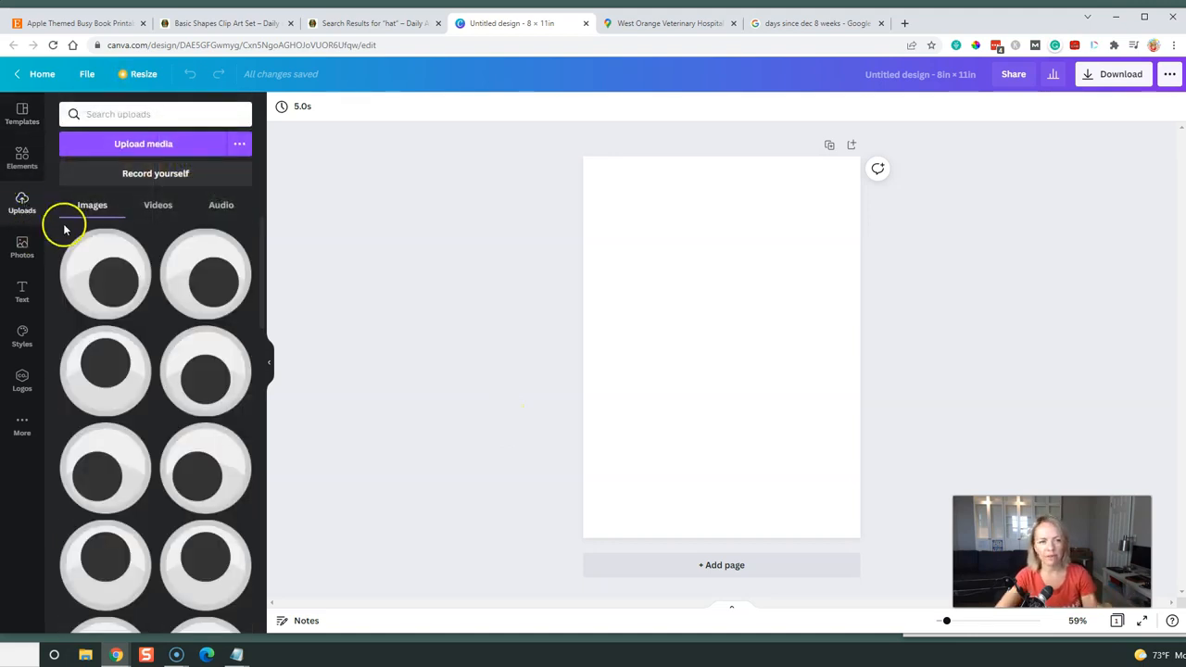
pyautogui.scroll(-5, 214, 393)
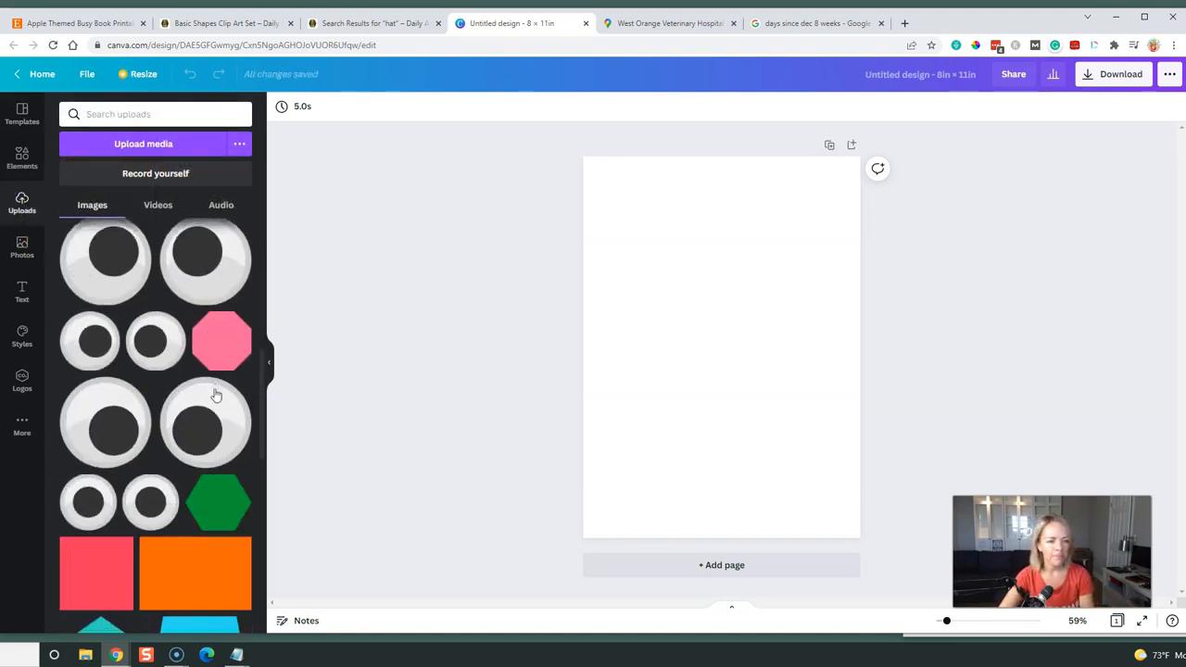
pyautogui.scroll(-3, 194, 392)
pyautogui.scroll(-2, 120, 477)
pyautogui.scroll(5, 154, 459)
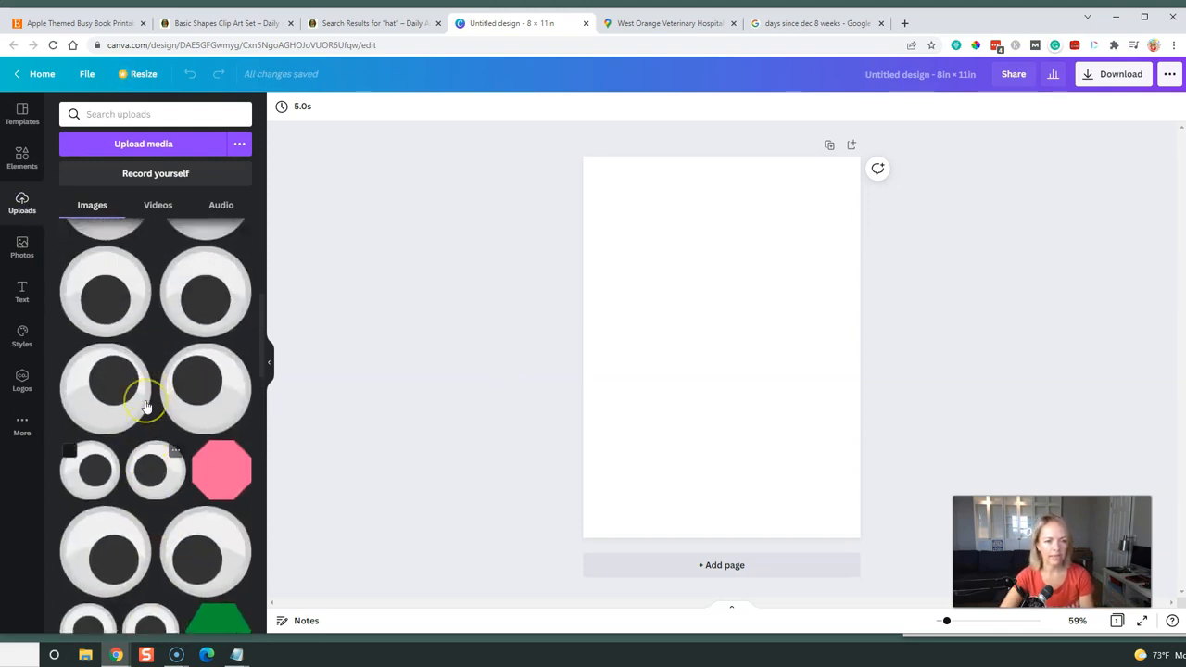
pyautogui.scroll(-1, 139, 389)
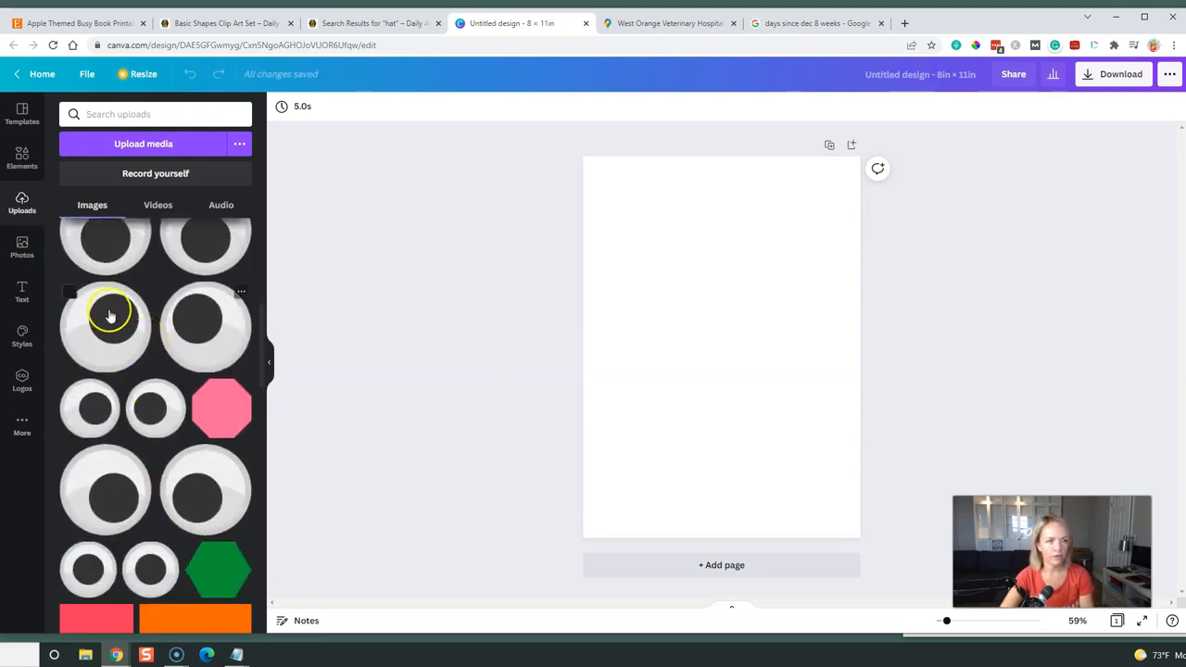
# Add the uploaded pink octagon and green hexagon to the page, shrunk and placed side by side in the upper half.
pyautogui.click(222, 414)
pyautogui.moveTo(616, 239); pyautogui.dragTo(750, 352)
pyautogui.scroll(-2, 225, 463)
pyautogui.click(225, 453)
pyautogui.moveTo(775, 404); pyautogui.dragTo(732, 338)
# Add the orange rectangle and red square, shrunk and stacked near the page's left edge, and line up the octagon and hexagon above them.
pyautogui.click(207, 551)
pyautogui.moveTo(665, 380); pyautogui.dragTo(646, 349)
pyautogui.click(107, 517)
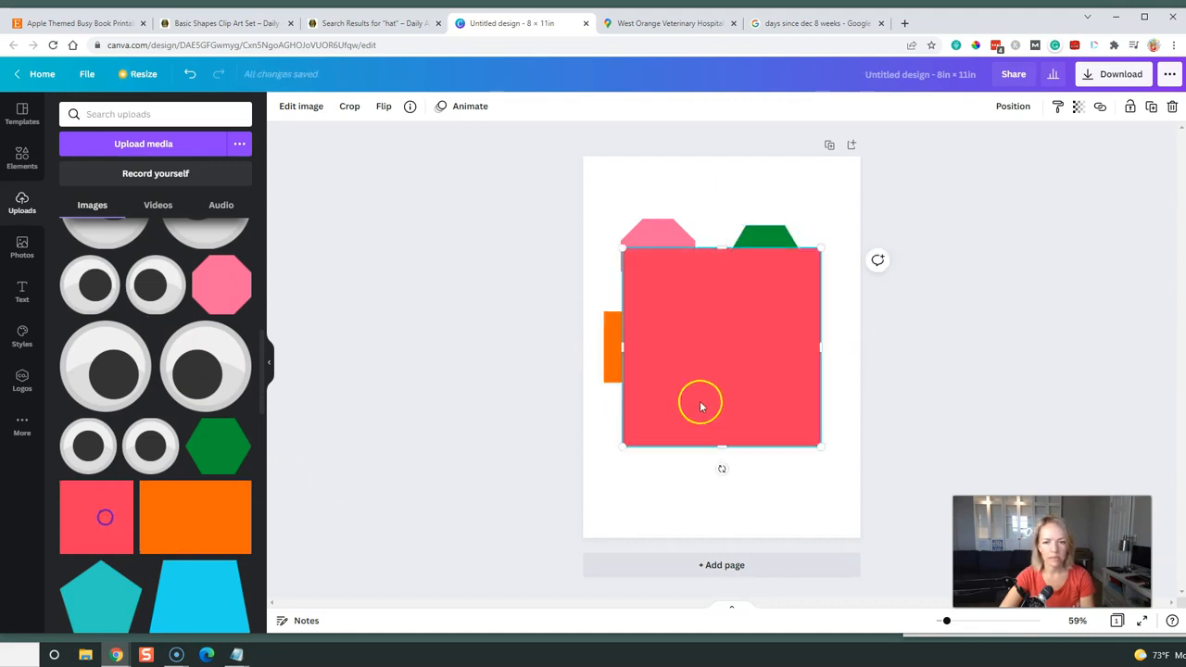
pyautogui.moveTo(819, 249); pyautogui.dragTo(717, 374)
pyautogui.moveTo(673, 396); pyautogui.dragTo(653, 423)
pyautogui.moveTo(664, 263); pyautogui.dragTo(648, 270)
pyautogui.moveTo(747, 257); pyautogui.dragTo(753, 255)
# Add the blue trapezoid and place it beside the red square, scaled to the square's height.
pyautogui.click(153, 591)
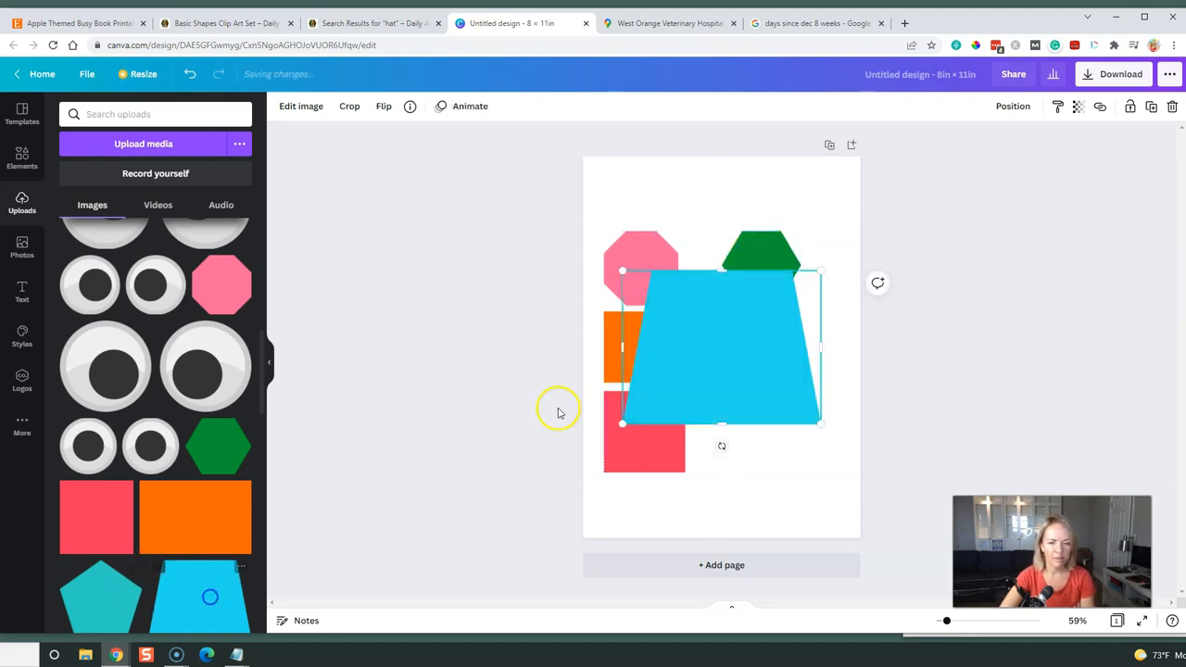
pyautogui.moveTo(621, 270); pyautogui.dragTo(709, 323)
pyautogui.moveTo(741, 387); pyautogui.dragTo(731, 436)
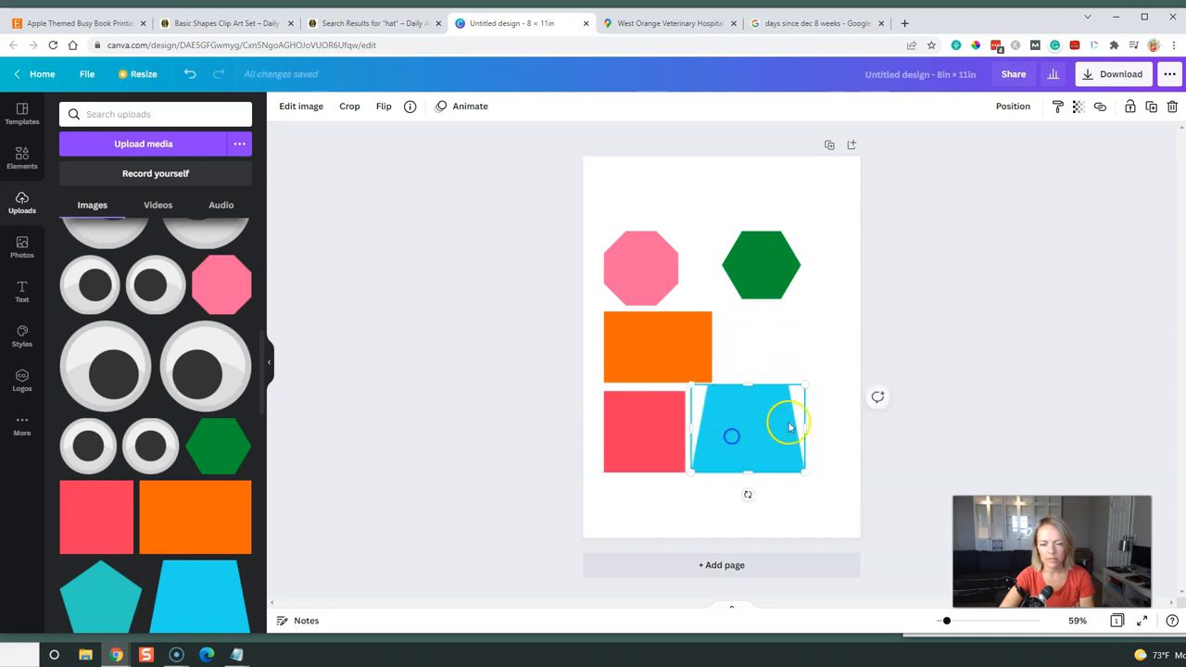
pyautogui.moveTo(810, 386); pyautogui.dragTo(796, 392)
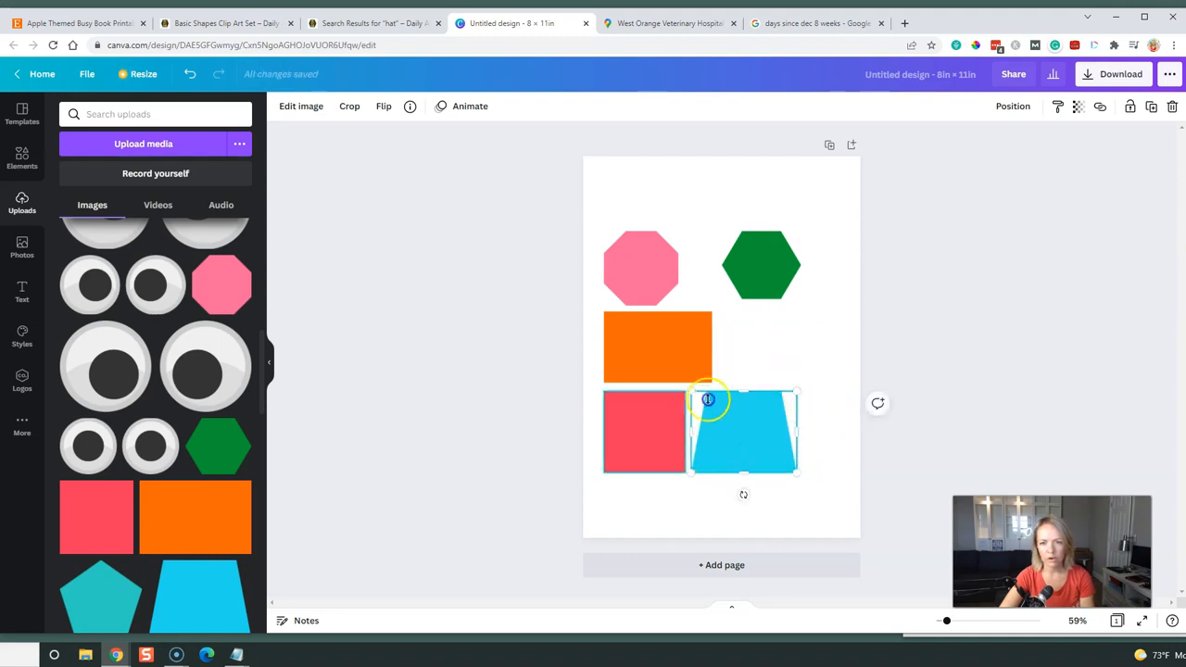
# Add the teal pentagon and place it beside the orange rectangle, scaled to the rectangle's height.
pyautogui.scroll(-2, 214, 528)
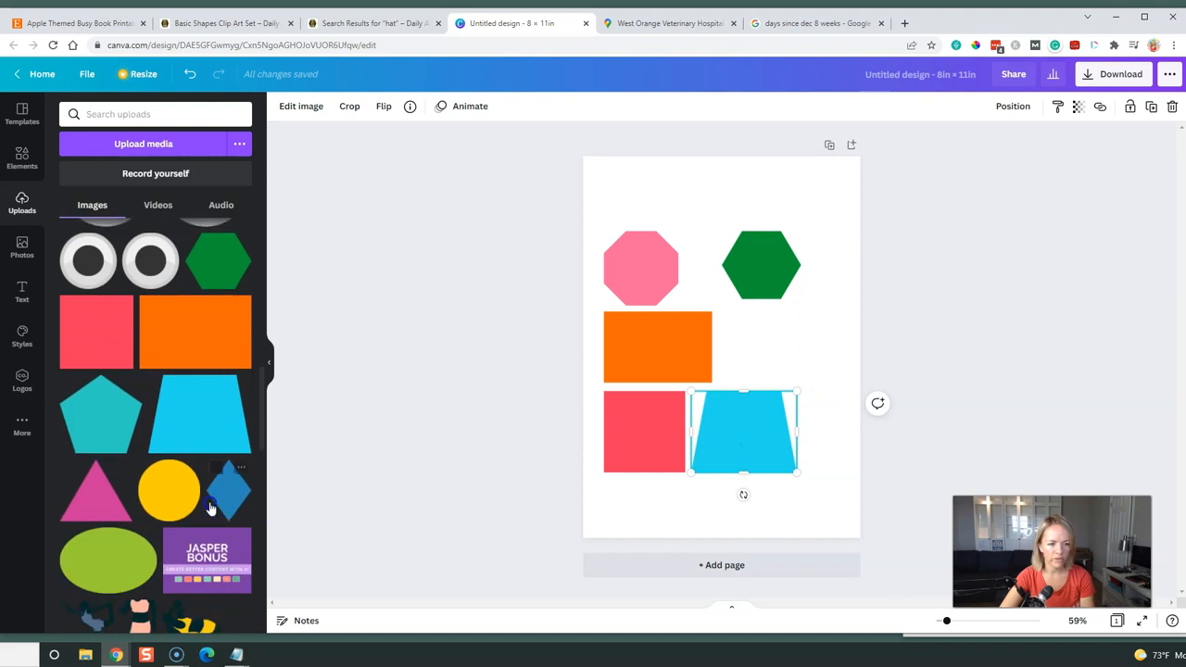
pyautogui.click(104, 419)
pyautogui.moveTo(622, 250); pyautogui.dragTo(709, 346)
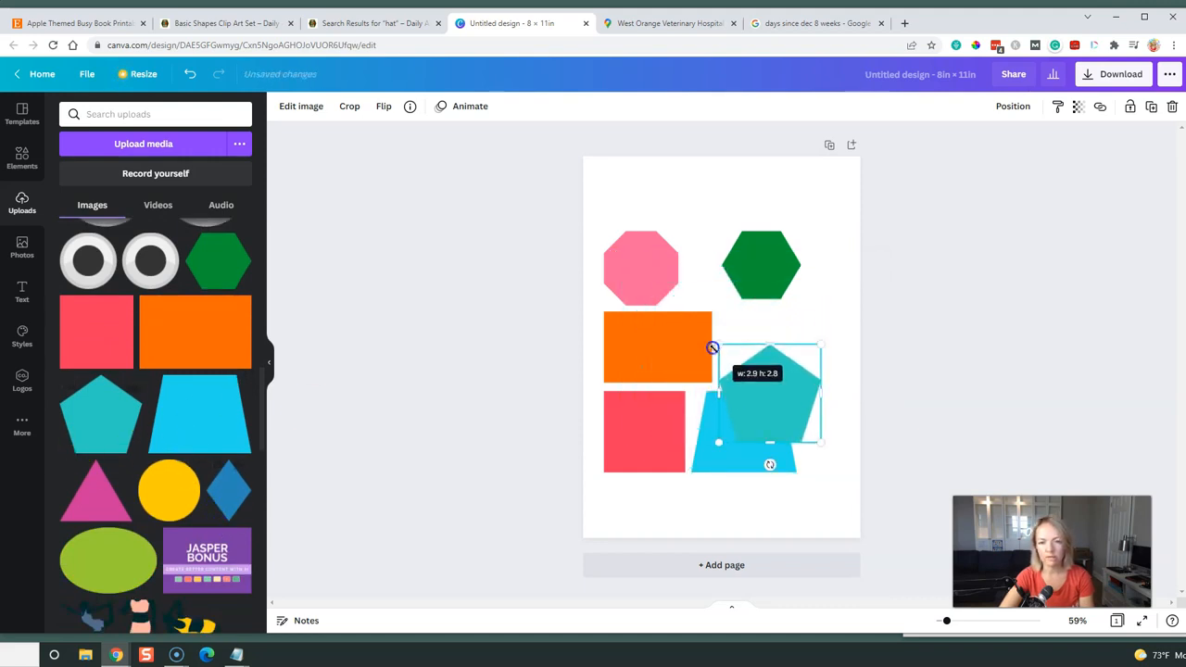
pyautogui.moveTo(760, 414); pyautogui.dragTo(761, 349)
pyautogui.moveTo(824, 285); pyautogui.dragTo(794, 312)
# Move the green hexagon closer to the pink octagon and enlarge it to the octagon's height.
pyautogui.moveTo(760, 263); pyautogui.dragTo(726, 269)
pyautogui.moveTo(768, 235); pyautogui.dragTo(779, 231)
pyautogui.scroll(-2, 130, 501)
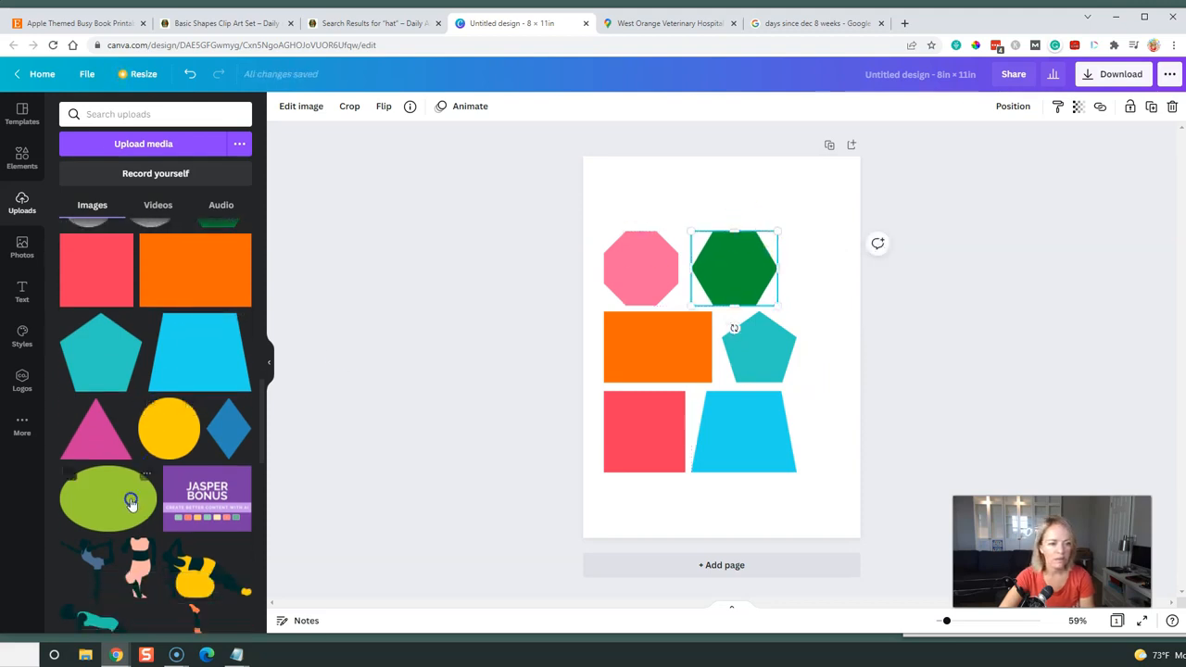
# Add the lime green oval, shrunk and turned upright beside the green hexagon, with the hexagon nudged closer to the octagon.
pyautogui.click(130, 501)
pyautogui.moveTo(618, 278); pyautogui.dragTo(732, 348)
pyautogui.moveTo(776, 437); pyautogui.dragTo(813, 269)
pyautogui.click(631, 228)
pyautogui.moveTo(719, 267); pyautogui.dragTo(712, 268)
pyautogui.moveTo(804, 272); pyautogui.dragTo(797, 271)
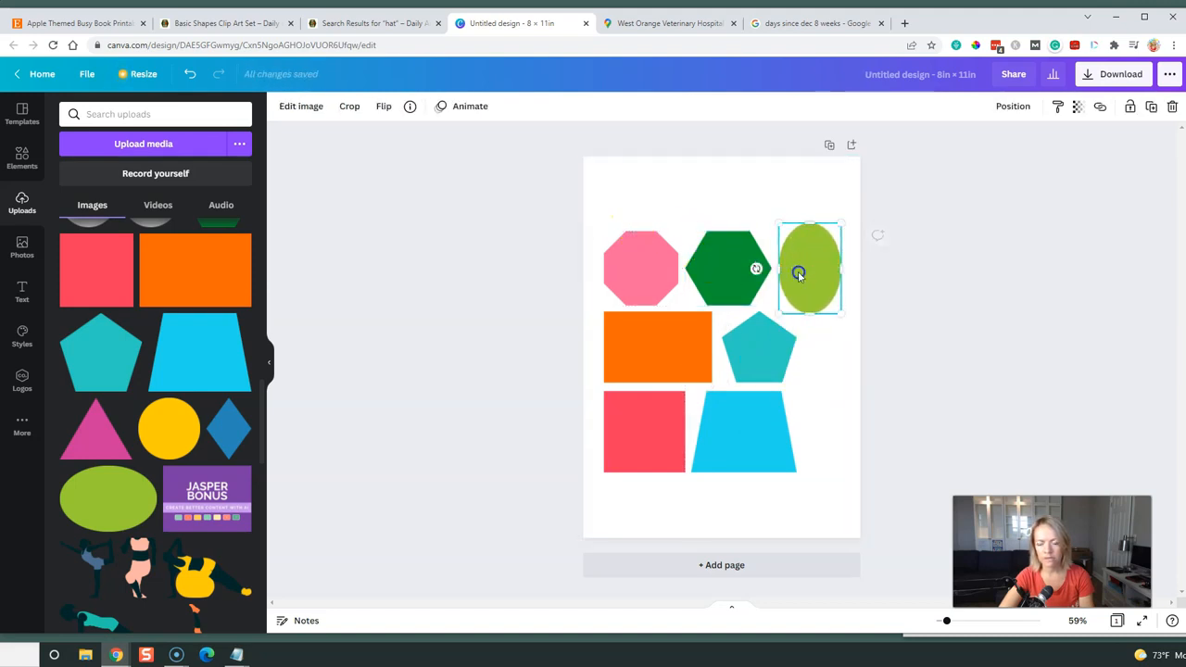
# Add the yellow circle at reduced size above the pink octagon, shifting all existing shapes down together to make room.
pyautogui.click(172, 431)
pyautogui.moveTo(622, 248); pyautogui.dragTo(738, 364)
pyautogui.moveTo(778, 406); pyautogui.dragTo(718, 213)
pyautogui.moveTo(578, 265); pyautogui.dragTo(848, 482)
pyautogui.moveTo(723, 283); pyautogui.dragTo(717, 335)
pyautogui.moveTo(710, 227); pyautogui.dragTo(635, 252)
# Add the blue diamond, shrink it and fit it into the gap beside the teal pentagon and blue trapezoid.
pyautogui.click(239, 435)
pyautogui.moveTo(632, 225); pyautogui.dragTo(722, 344)
pyautogui.moveTo(751, 405); pyautogui.dragTo(805, 435)
pyautogui.moveTo(774, 381); pyautogui.dragTo(793, 404)
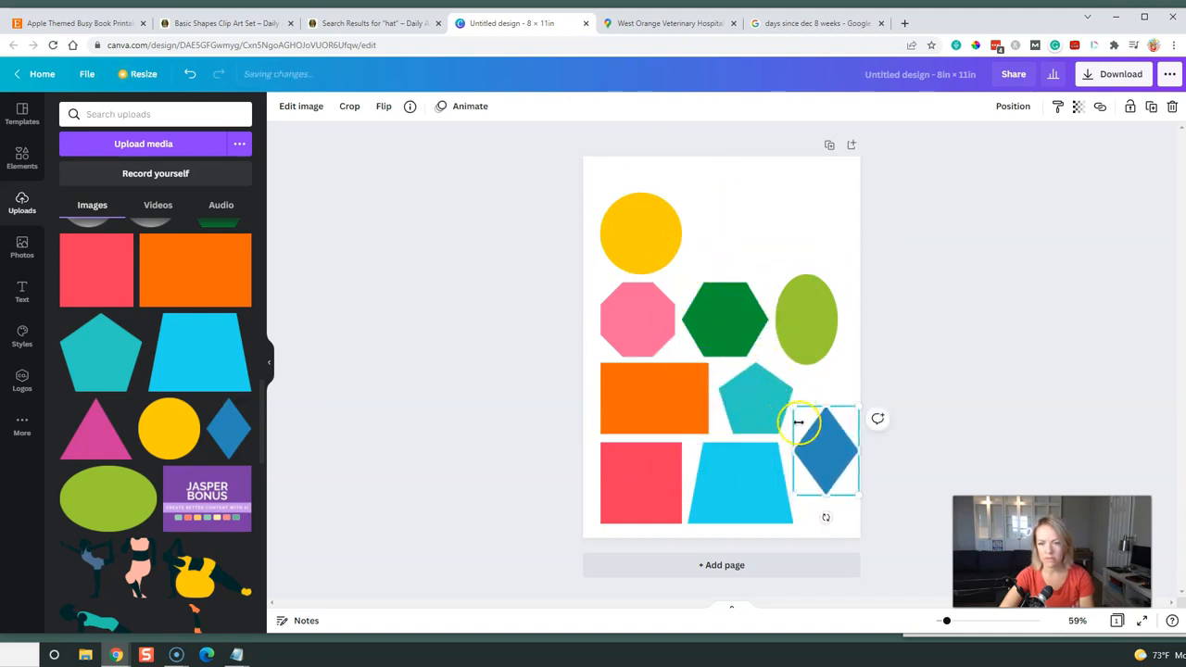
pyautogui.moveTo(821, 450); pyautogui.dragTo(811, 431)
pyautogui.click(786, 243)
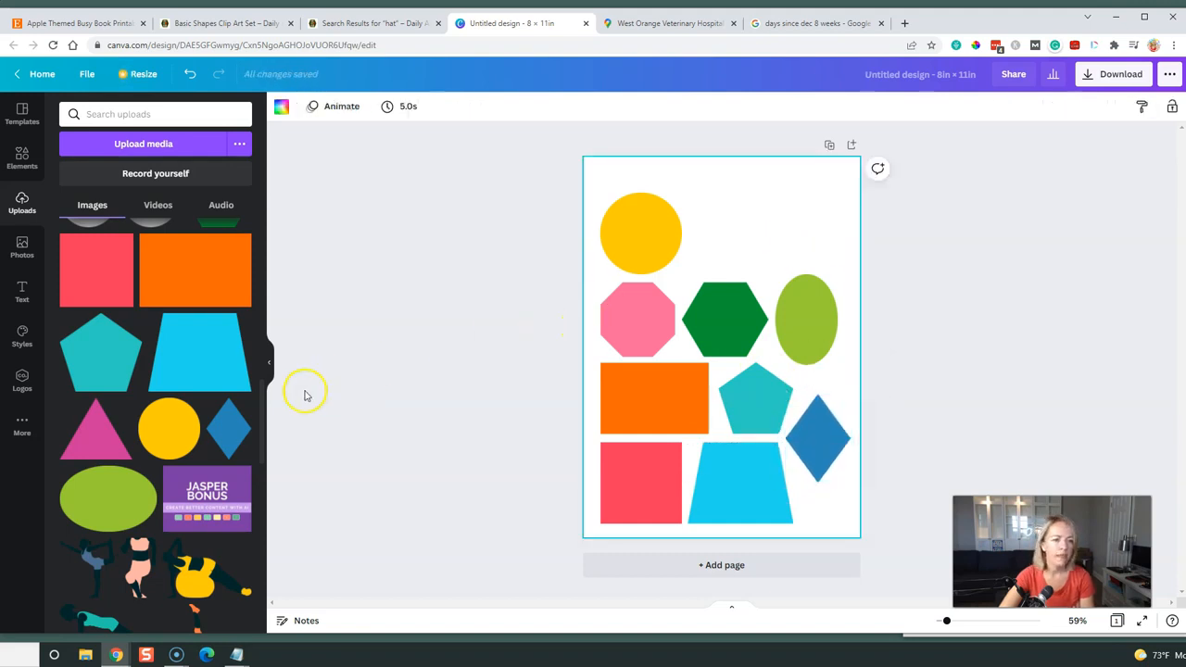
# Add the magenta triangle, shrink it and place it beside the yellow circle, above the green hexagon.
pyautogui.click(94, 431)
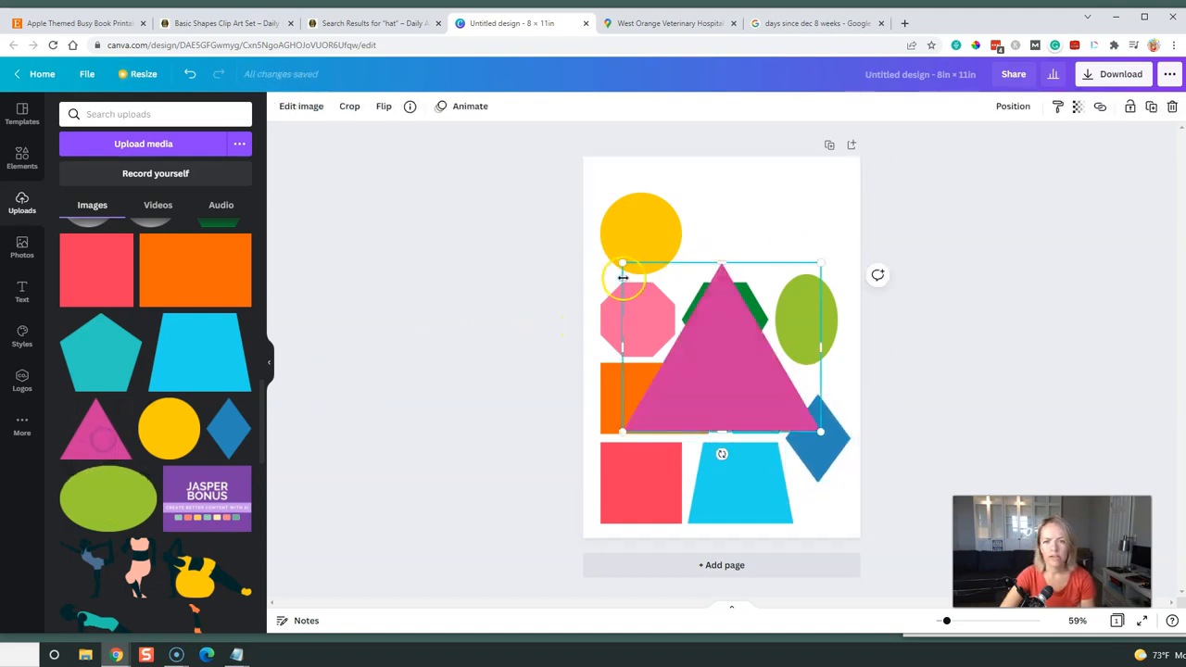
pyautogui.moveTo(664, 317); pyautogui.dragTo(728, 373)
pyautogui.moveTo(786, 411); pyautogui.dragTo(723, 252)
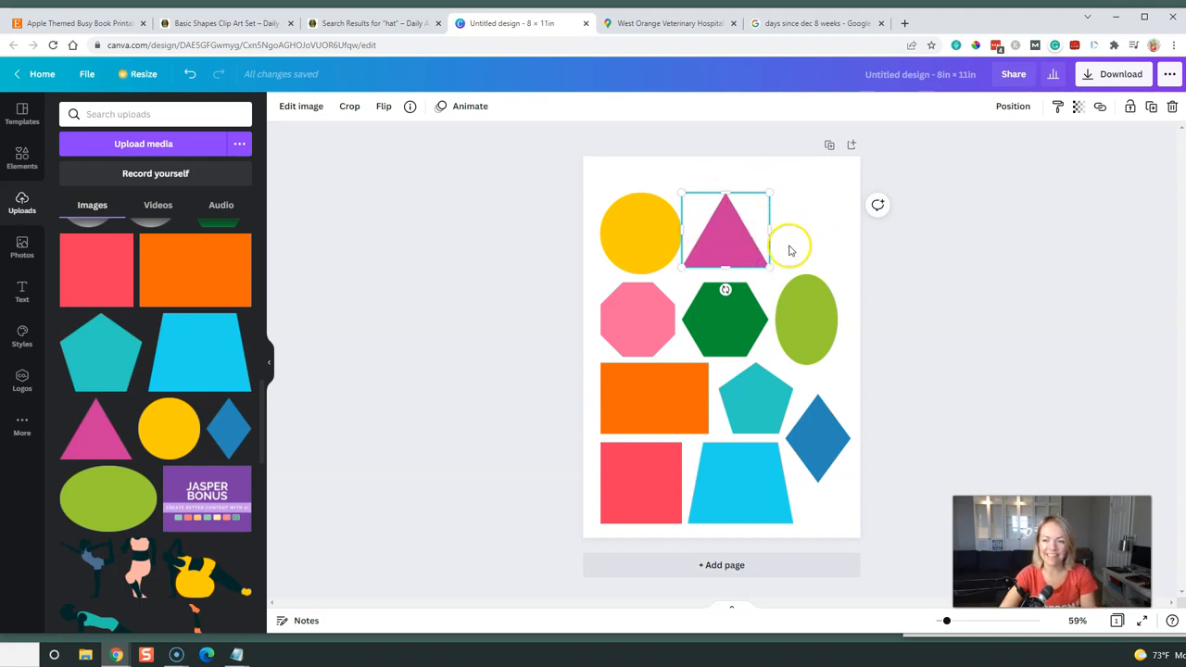
# Add a second red square, shrunk and placed beside the magenta triangle at the end of the first row.
pyautogui.scroll(2, 134, 394)
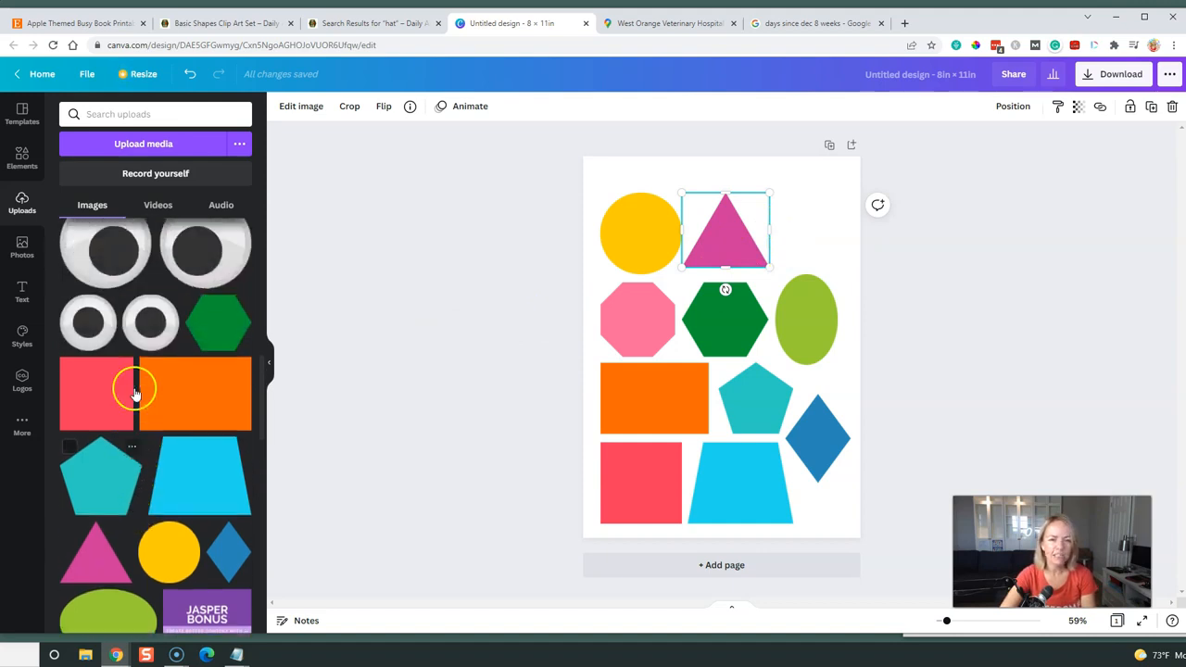
pyautogui.scroll(1, 134, 394)
pyautogui.scroll(-3, 135, 393)
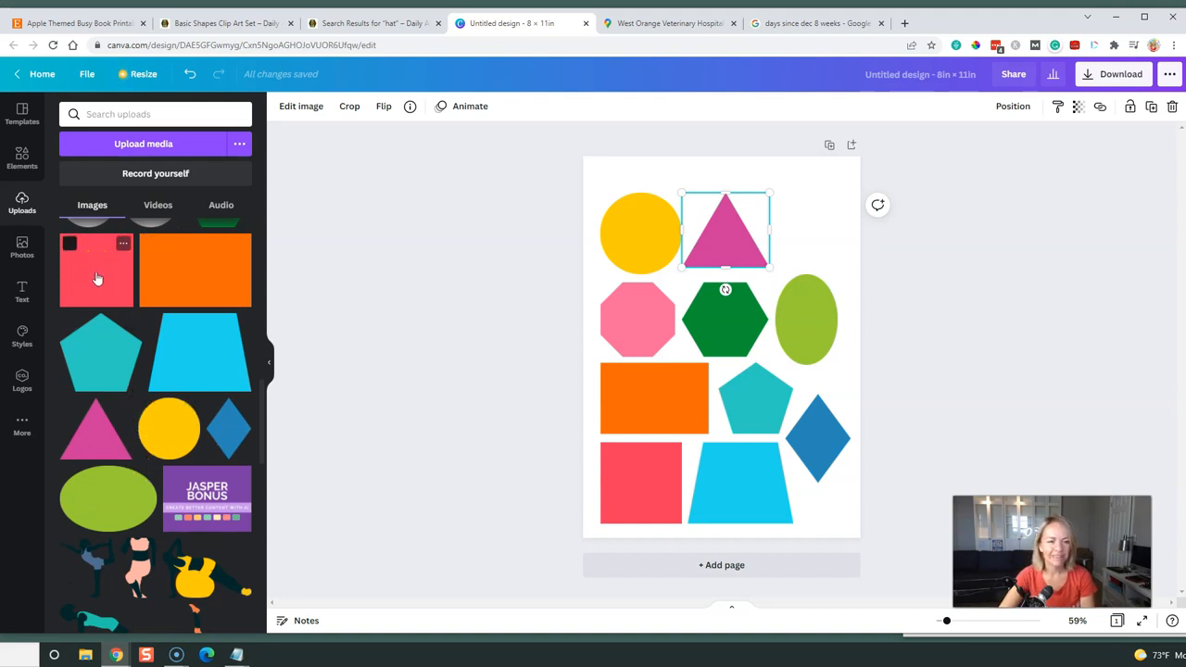
pyautogui.click(98, 390)
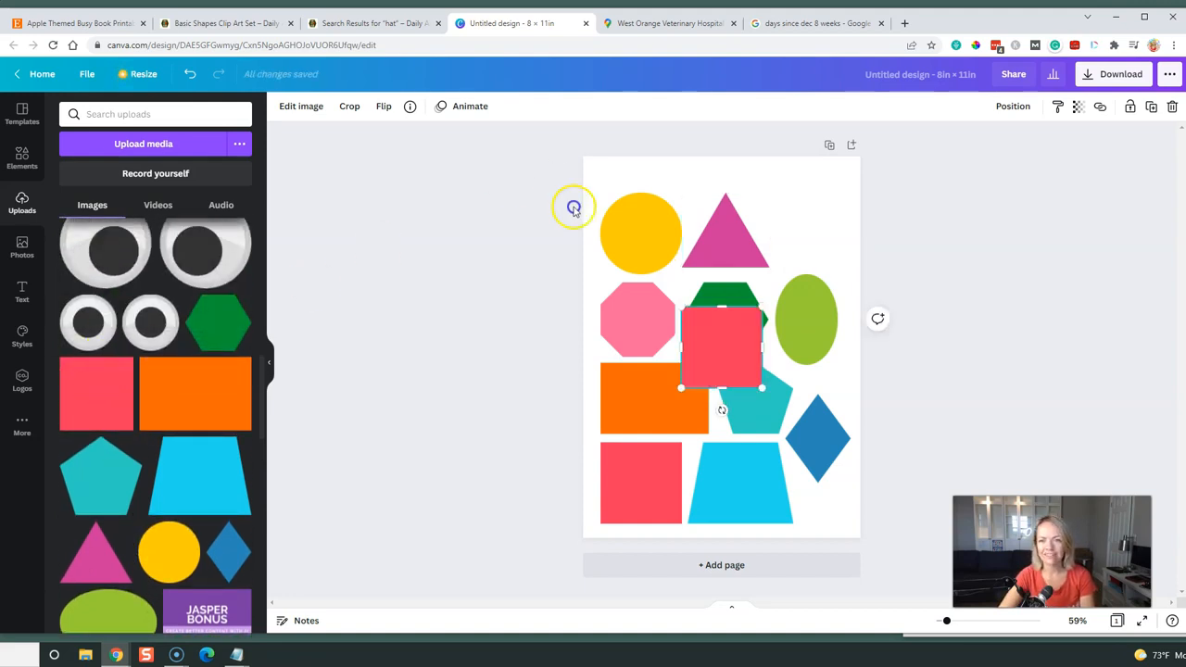
pyautogui.moveTo(679, 306); pyautogui.dragTo(794, 231)
pyautogui.click(750, 188)
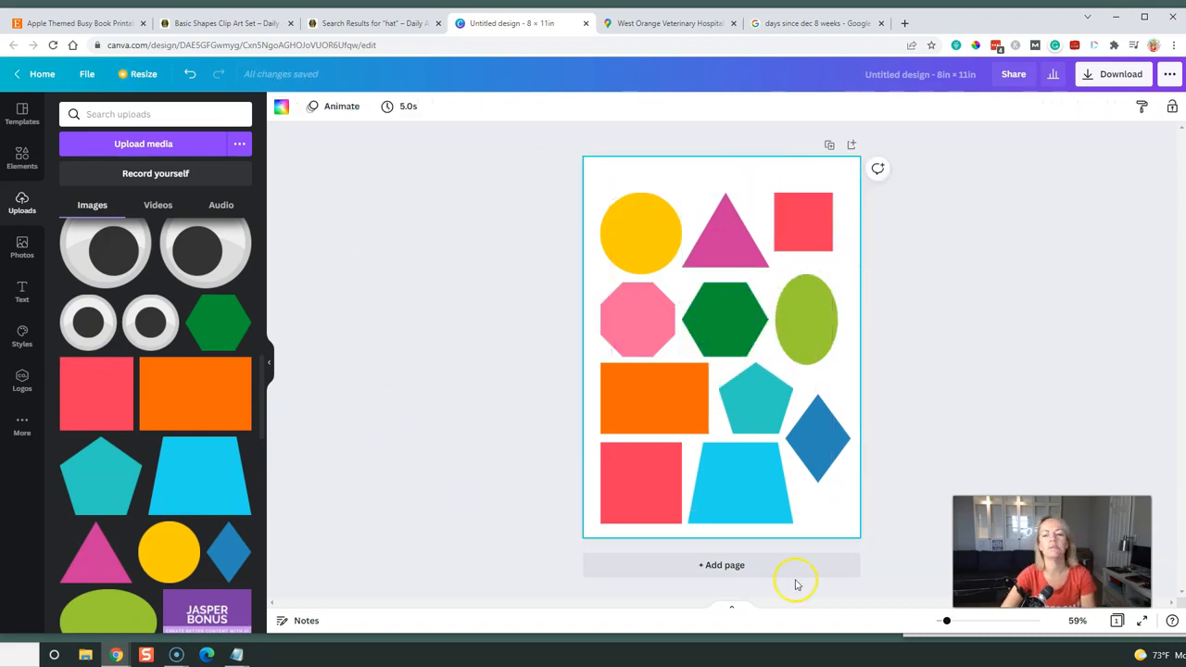
# Add shrunken pairs of googly eyes to the pink octagon and the orange rectangle.
pyautogui.click(182, 269)
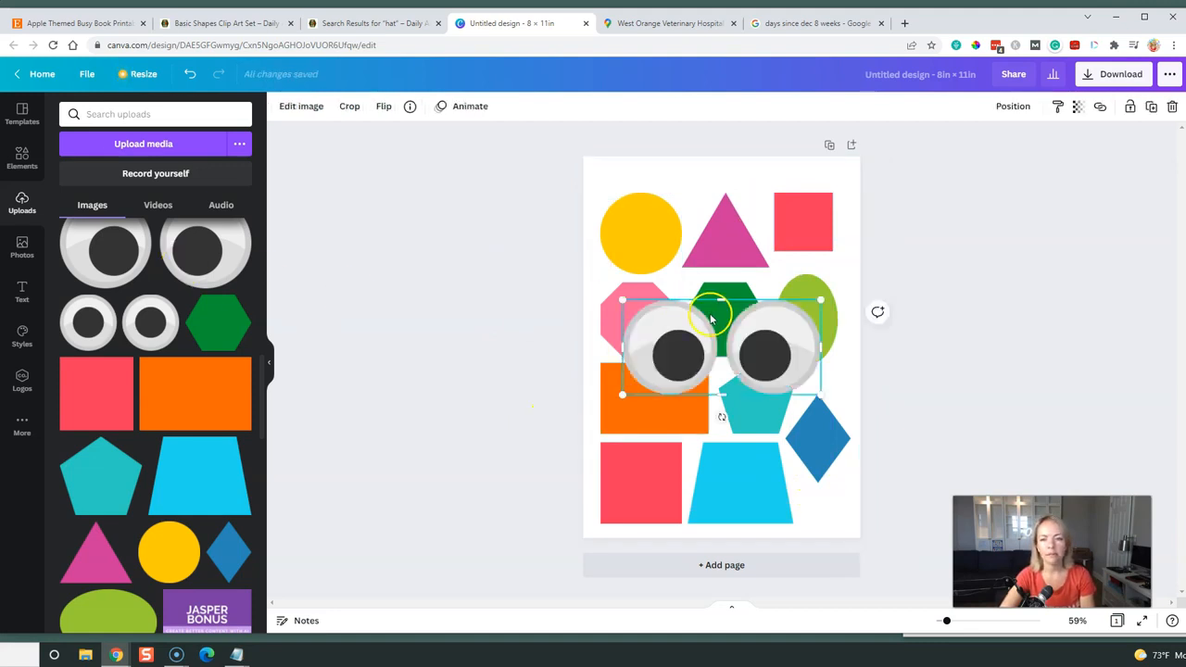
pyautogui.moveTo(623, 300)
pyautogui.mouseDown()
pyautogui.moveTo(784, 382)
pyautogui.moveTo(626, 318)
pyautogui.mouseUp()
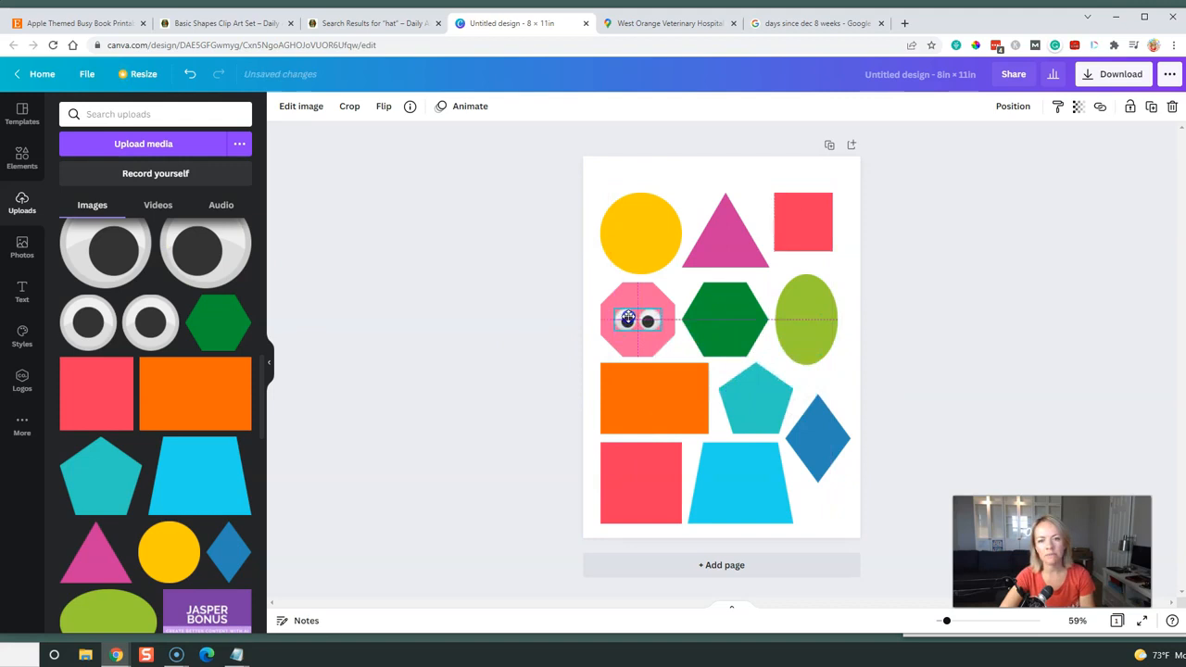
pyautogui.click(182, 307)
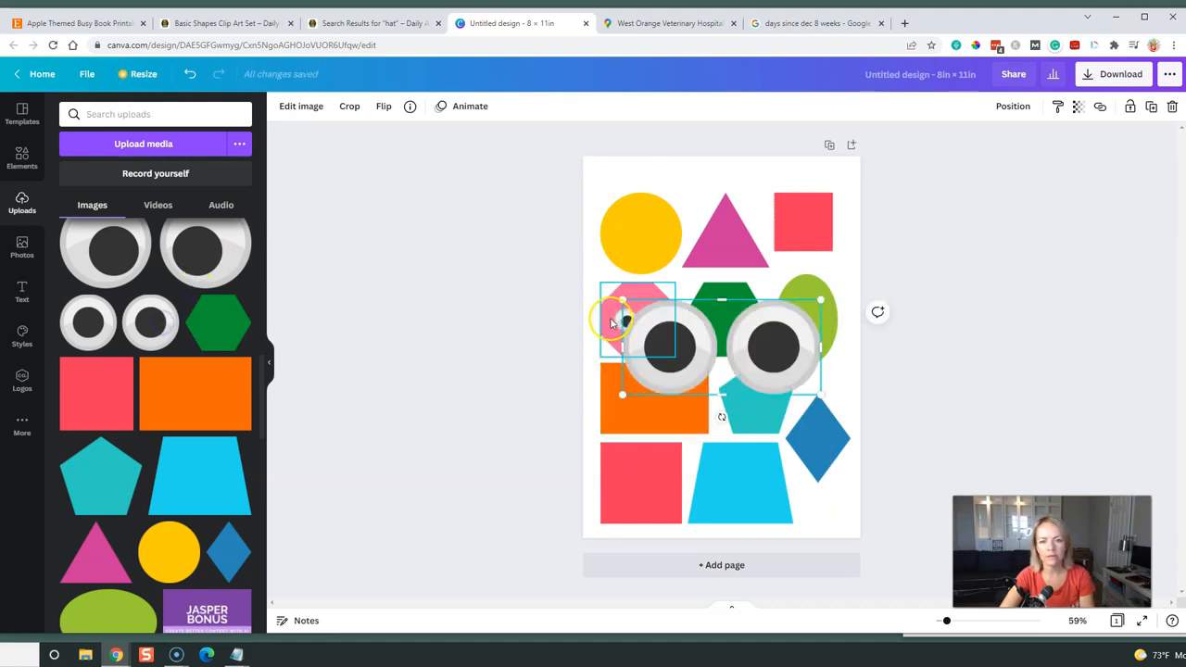
pyautogui.moveTo(649, 319); pyautogui.dragTo(663, 393)
# Add small pairs of googly eyes to the teal pentagon and the blue trapezoid.
pyautogui.scroll(2, 179, 321)
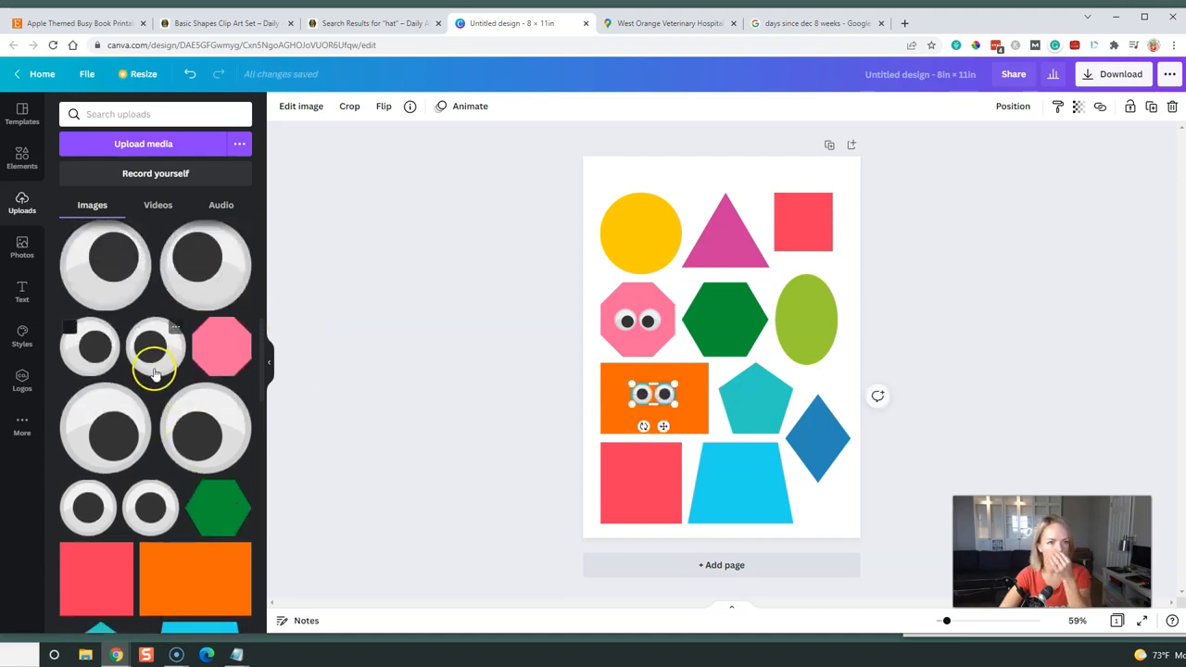
pyautogui.click(151, 352)
pyautogui.moveTo(626, 309); pyautogui.dragTo(765, 398)
pyautogui.click(766, 407)
pyautogui.scroll(2, 176, 312)
pyautogui.click(198, 449)
pyautogui.moveTo(622, 296); pyautogui.dragTo(724, 470)
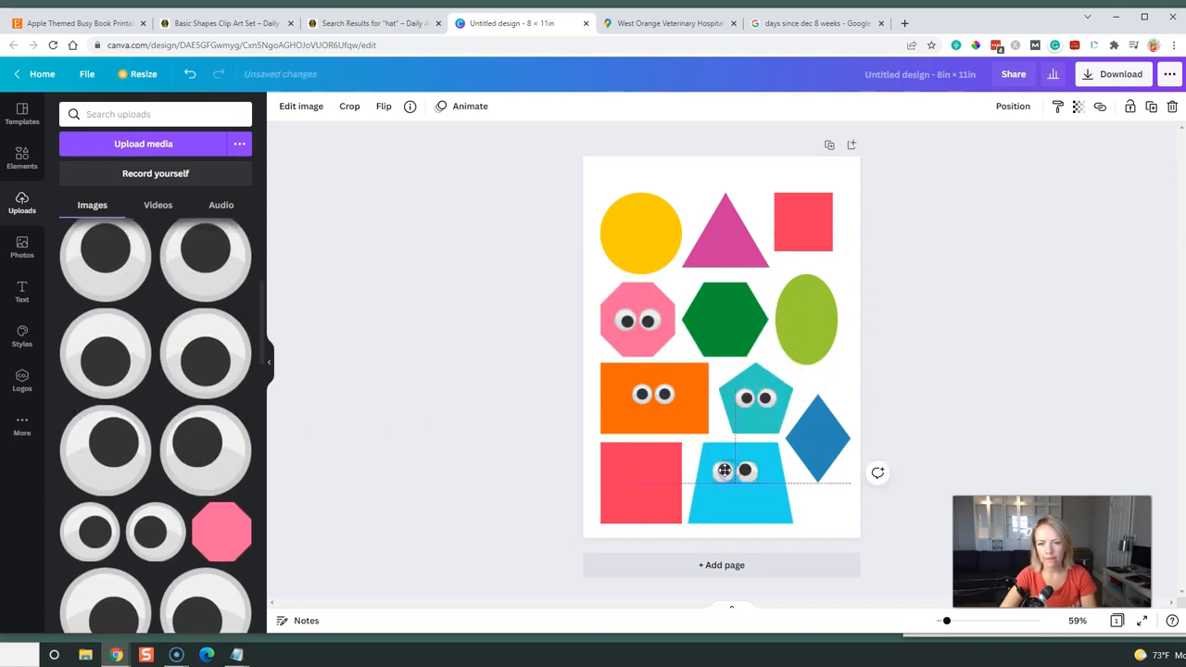
# Add googly eyes to the small red square in the first row and to the green hexagon.
pyautogui.scroll(4, 98, 331)
pyautogui.moveTo(99, 331); pyautogui.dragTo(793, 223)
pyautogui.click(109, 252)
pyautogui.moveTo(819, 394); pyautogui.dragTo(682, 328)
pyautogui.moveTo(661, 317); pyautogui.dragTo(738, 314)
pyautogui.moveTo(749, 324); pyautogui.dragTo(736, 312)
# Add googly eyes to the yellow circle and paste copied pairs onto the shapes that still lack eyes, including the magenta triangle.
pyautogui.scroll(2, 176, 363)
pyautogui.click(204, 291)
pyautogui.moveTo(821, 395); pyautogui.dragTo(638, 242)
pyautogui.hotkey('ctrl', 'c')
pyautogui.hotkey('ctrl', 'v')
pyautogui.hotkey('ctrl', 'v')
pyautogui.moveTo(648, 316); pyautogui.dragTo(736, 269)
pyautogui.hotkey('ctrl', 'v')
pyautogui.hotkey('ctrl', 'c')
pyautogui.hotkey('ctrl', 'v')
pyautogui.hotkey('ctrl', 'v')
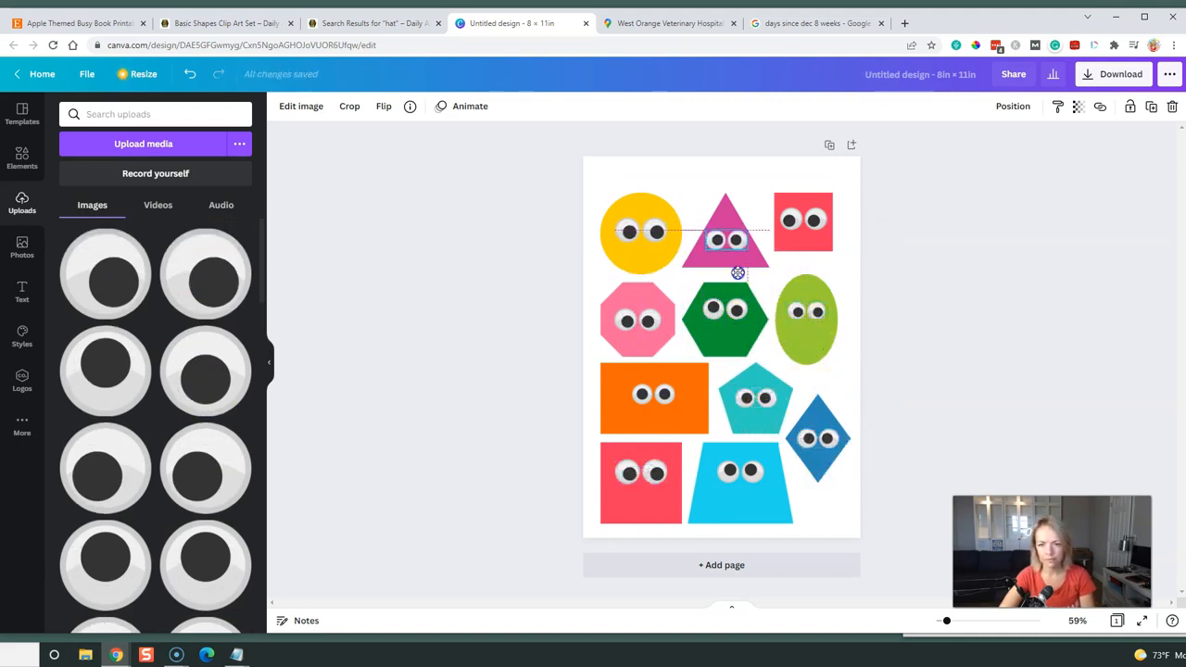
pyautogui.click(924, 421)
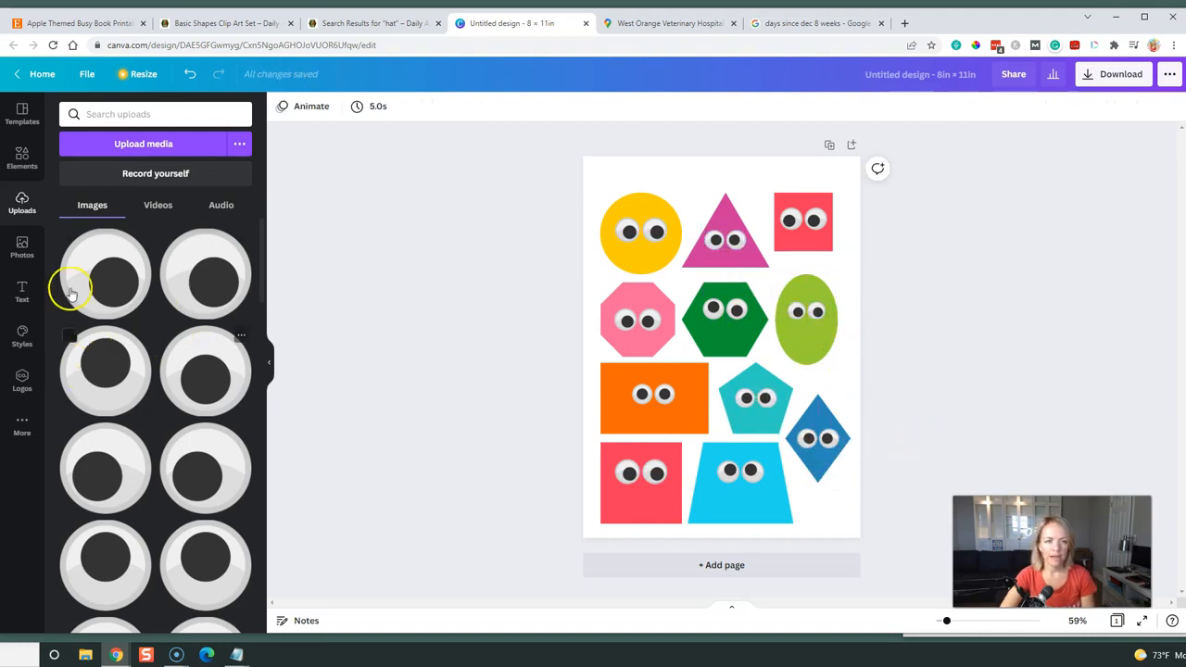
# Add a circle element, shrink it and place it as a mouth below the green hexagon's eyes.
pyautogui.click(21, 158)
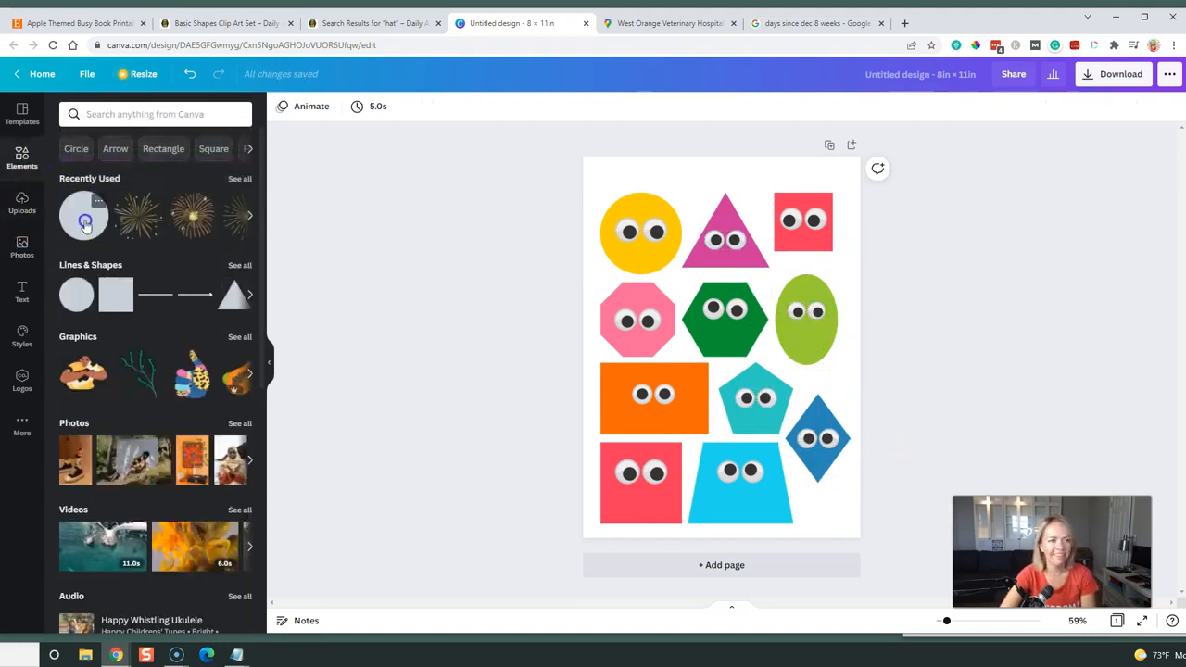
pyautogui.click(85, 222)
pyautogui.moveTo(641, 268); pyautogui.dragTo(777, 402)
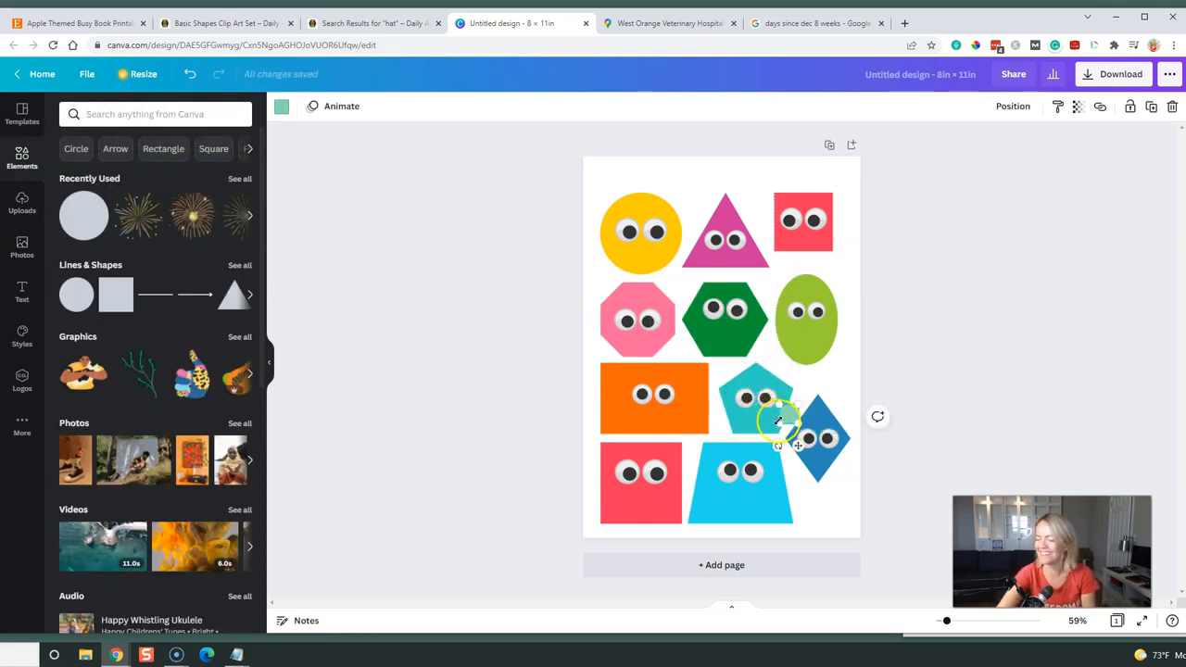
pyautogui.moveTo(797, 444); pyautogui.dragTo(735, 373)
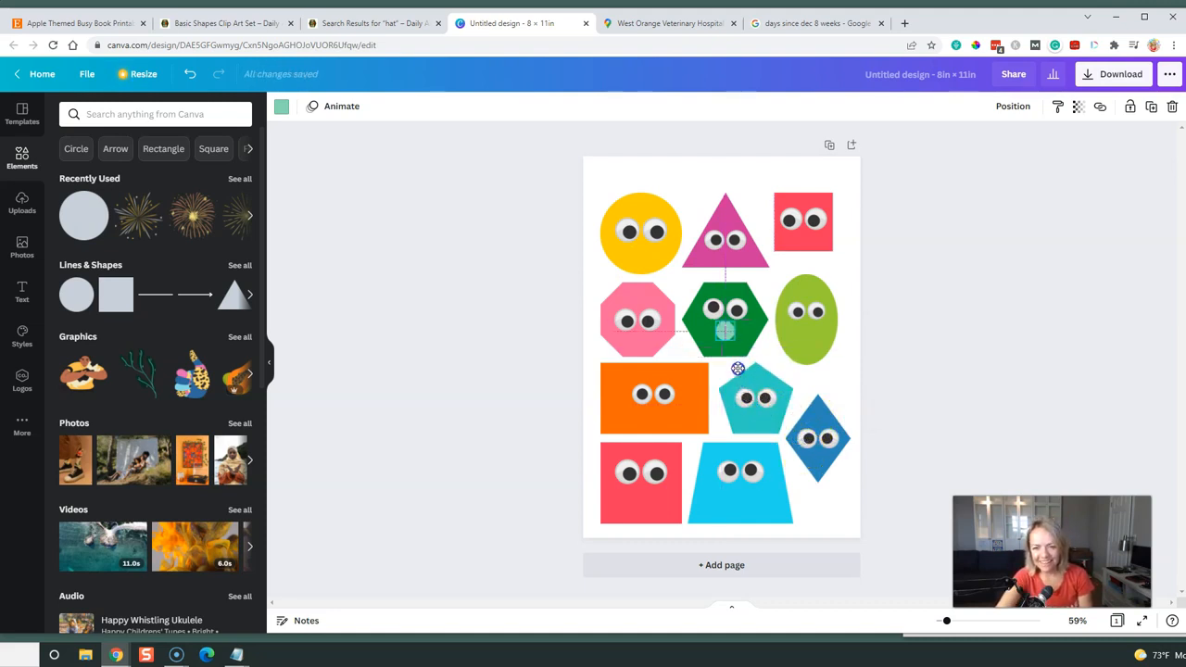
pyautogui.moveTo(733, 339); pyautogui.dragTo(723, 325)
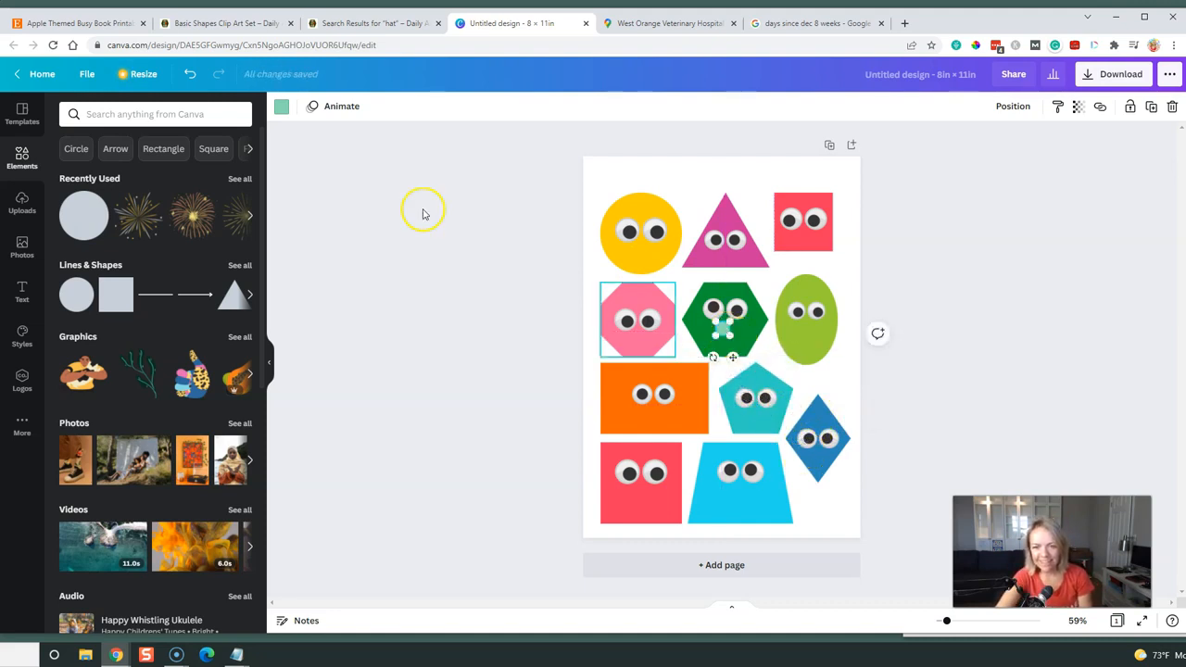
# Recolor the hexagon's mouth with the dark gray from the Bold palette.
pyautogui.click(281, 111)
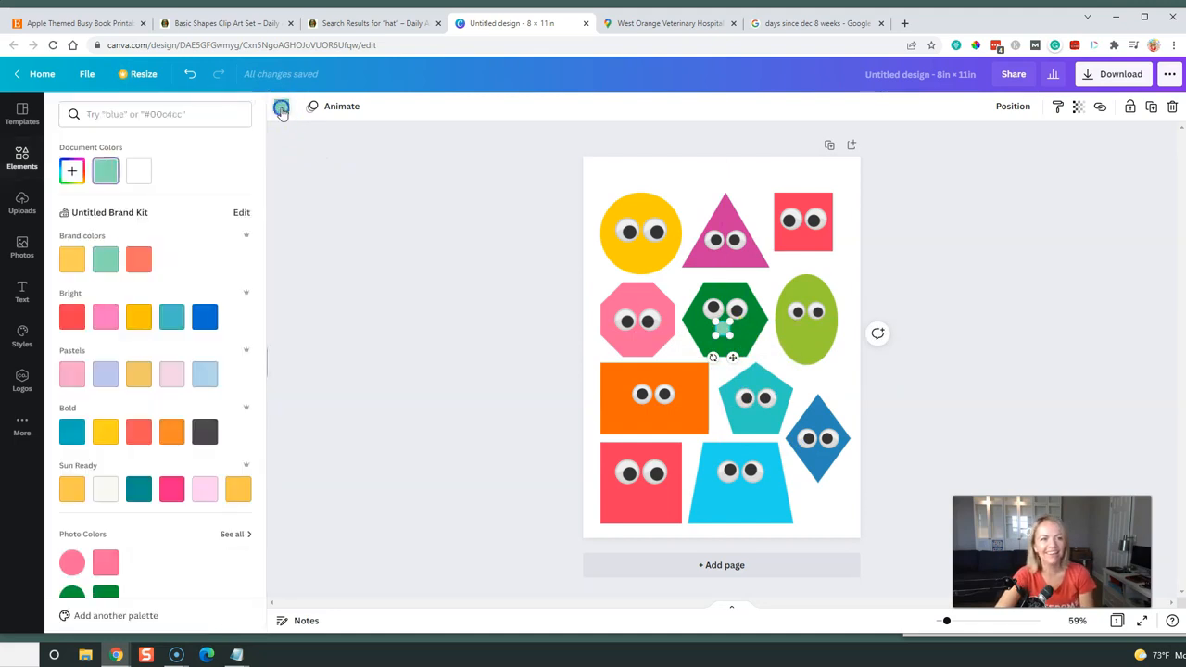
pyautogui.click(205, 432)
pyautogui.click(969, 333)
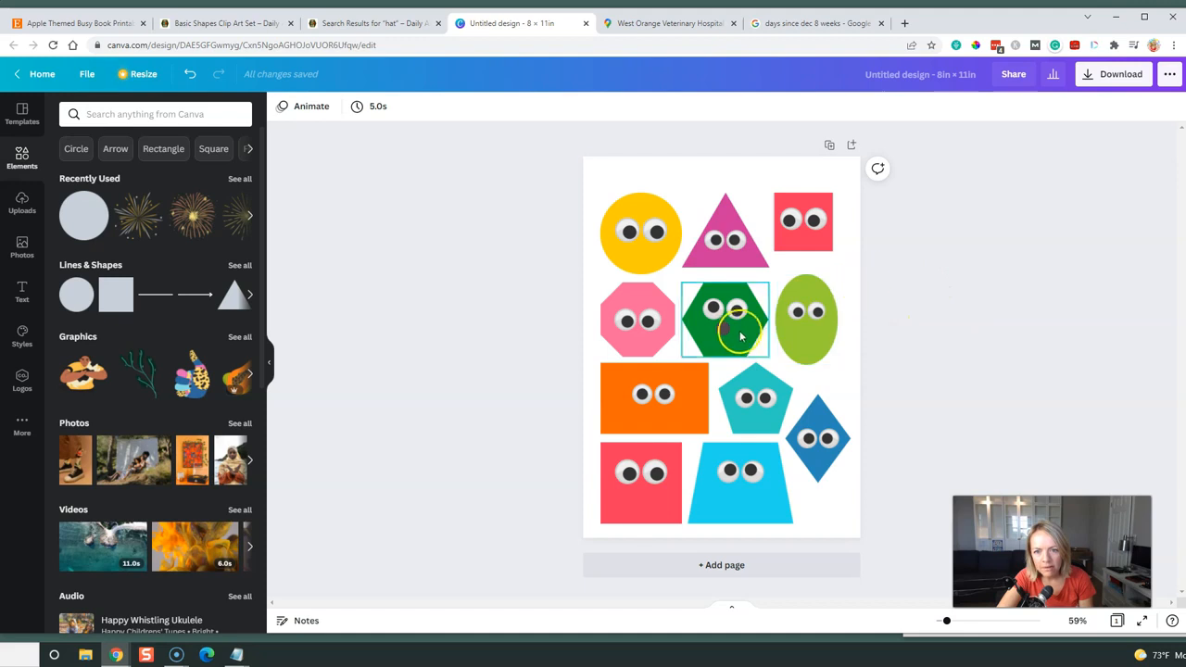
# Sample the pupil color with the color picker extension and set the hexagon's mouth to #333333.
pyautogui.click(977, 46)
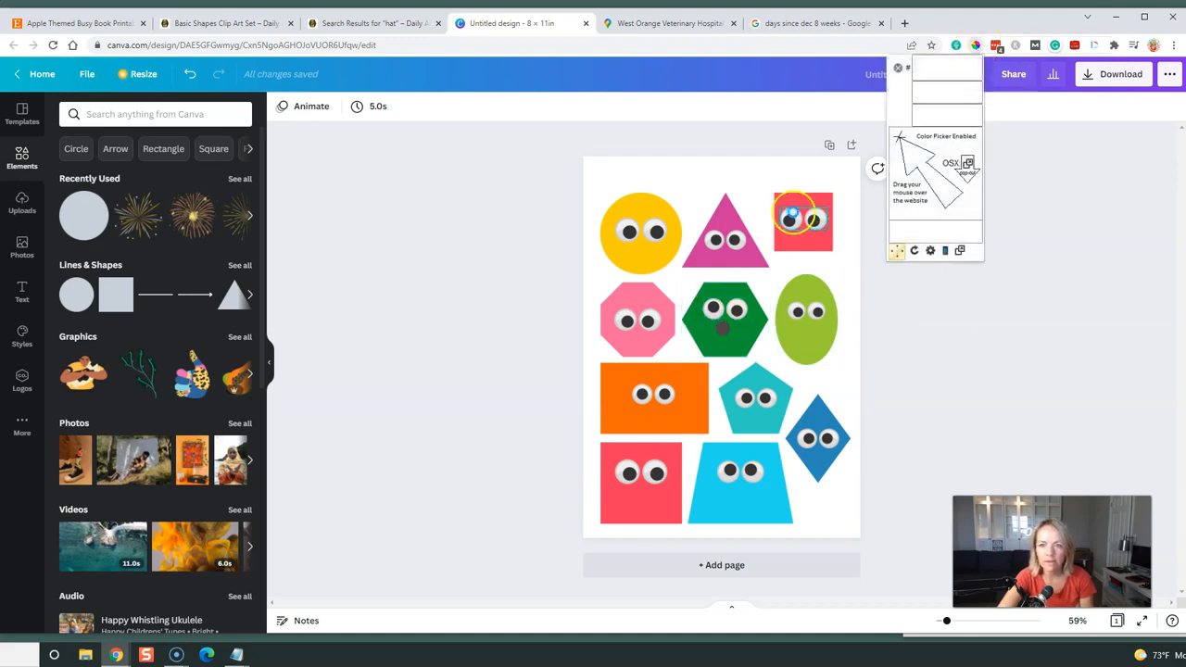
pyautogui.click(713, 308)
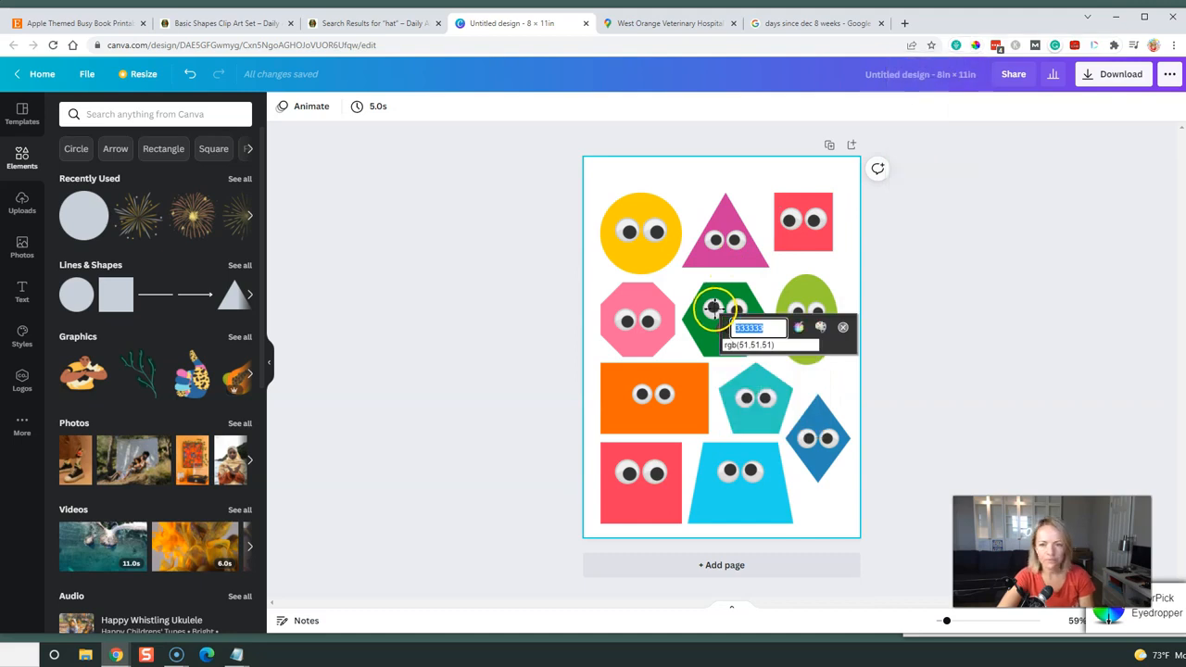
pyautogui.click(843, 328)
pyautogui.click(721, 324)
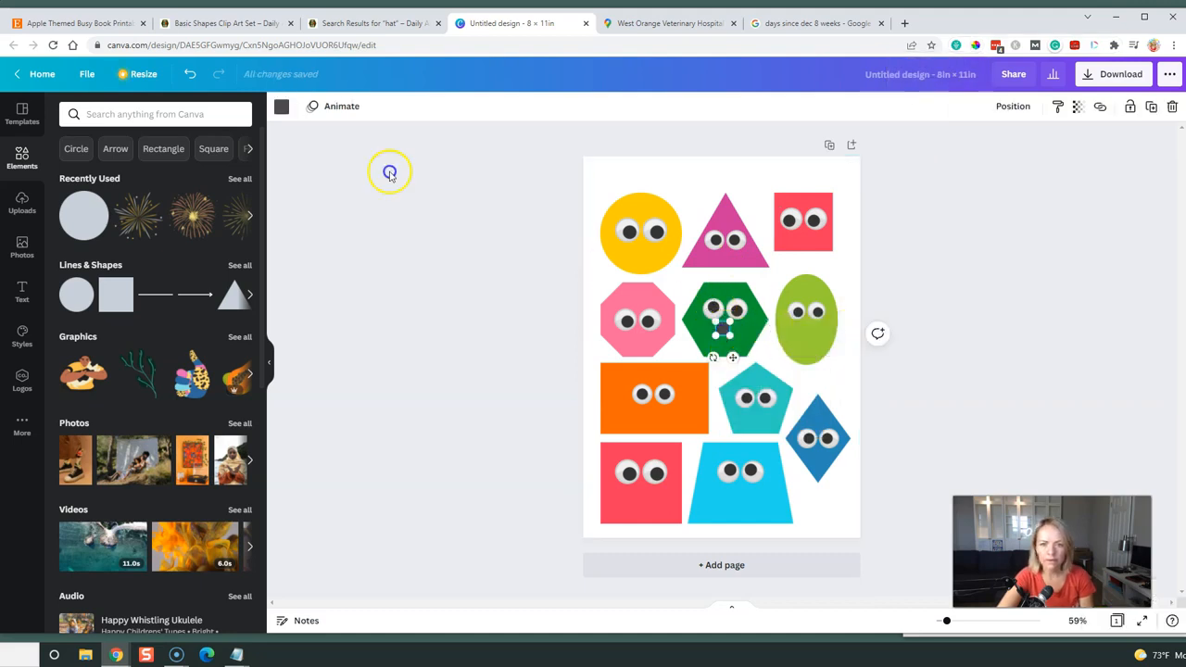
pyautogui.click(276, 107)
pyautogui.click(114, 120)
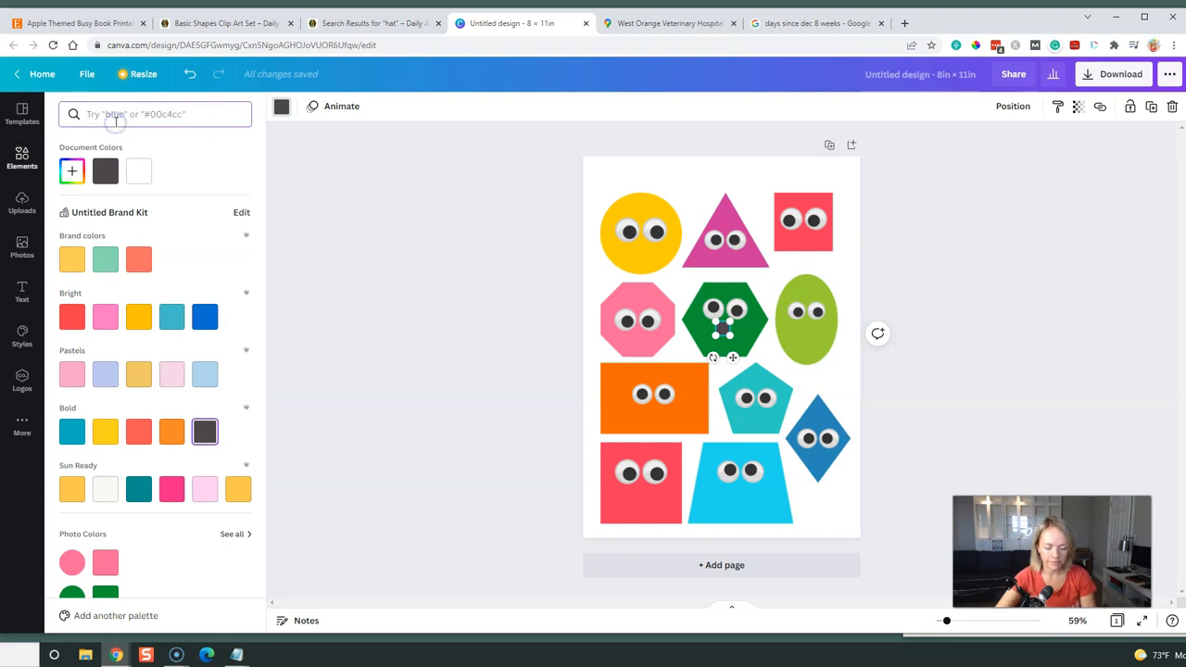
pyautogui.write('#333333')
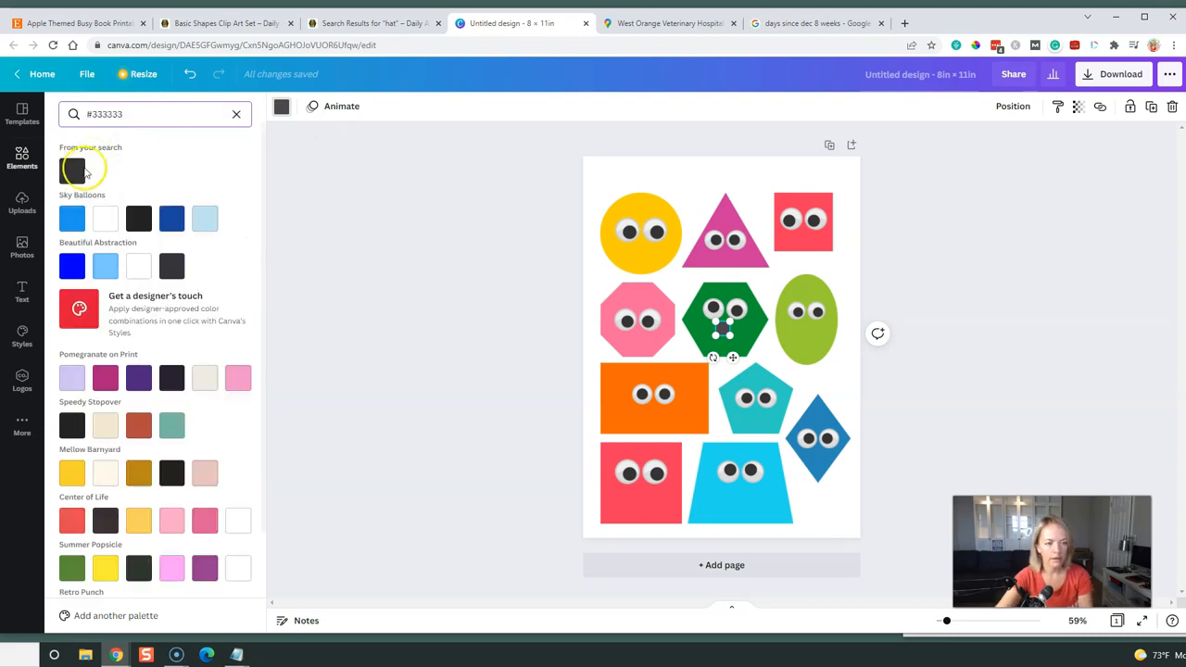
pyautogui.click(1001, 328)
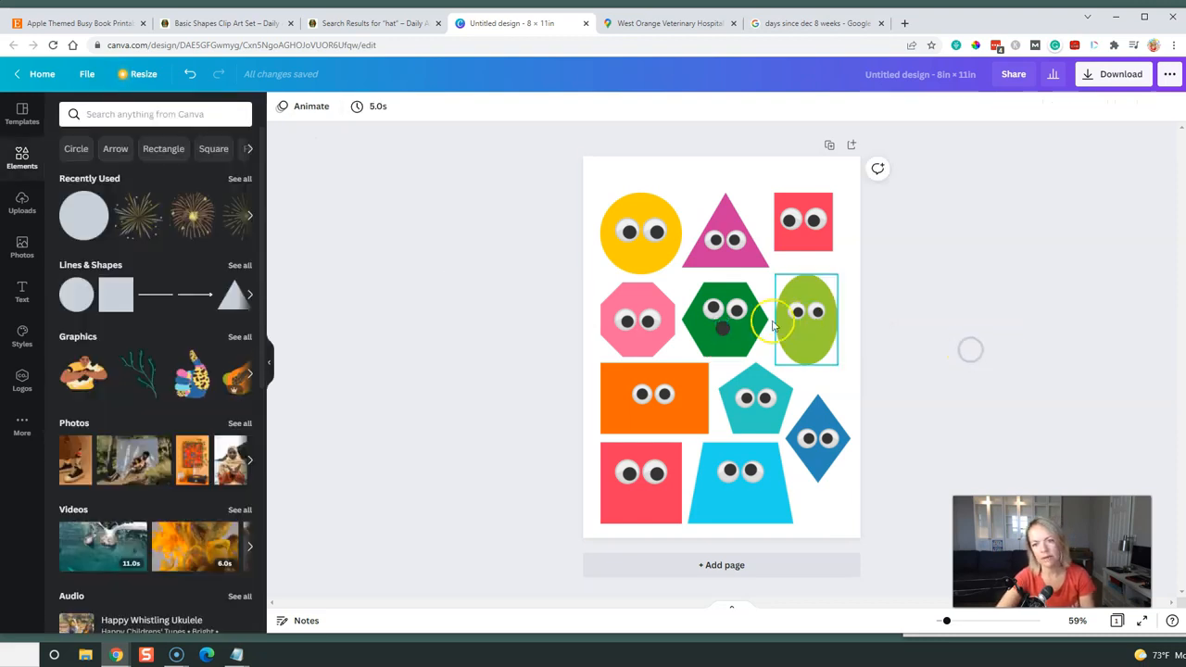
# Copy the hexagon's mouth and paste it below the eyes of the yellow circle and the pink octagon.
pyautogui.click(721, 332)
pyautogui.hotkey('ctrl', 'c')
pyautogui.hotkey('ctrl', 'v')
pyautogui.moveTo(738, 370); pyautogui.dragTo(646, 283)
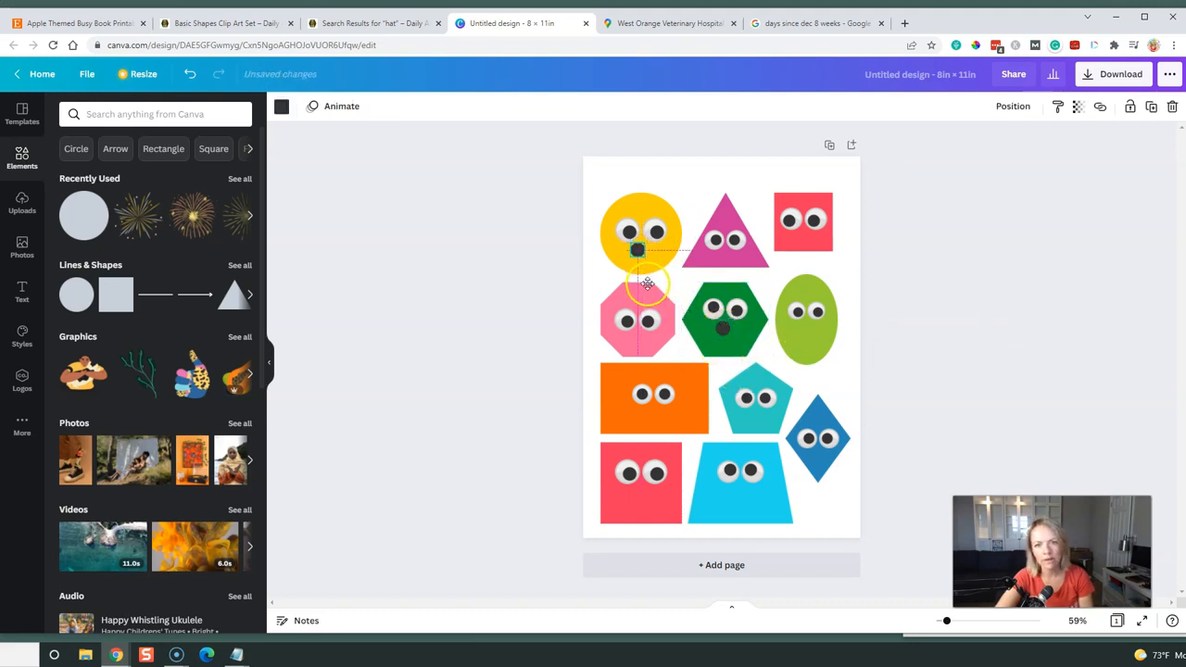
pyautogui.hotkey('ctrl', 'v')
pyautogui.moveTo(659, 288); pyautogui.dragTo(644, 370)
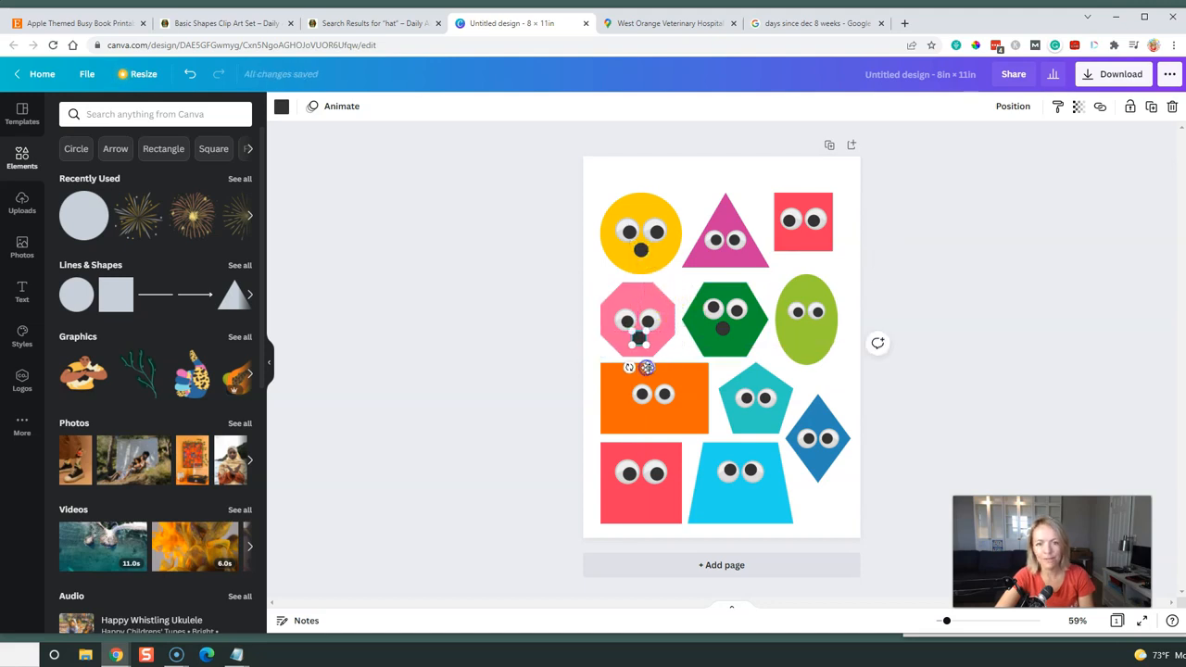
# Paste smaller copies of the mouth onto the orange rectangle and other shapes that have only eyes.
pyautogui.hotkey('ctrl', 'v')
pyautogui.moveTo(654, 374); pyautogui.dragTo(663, 439)
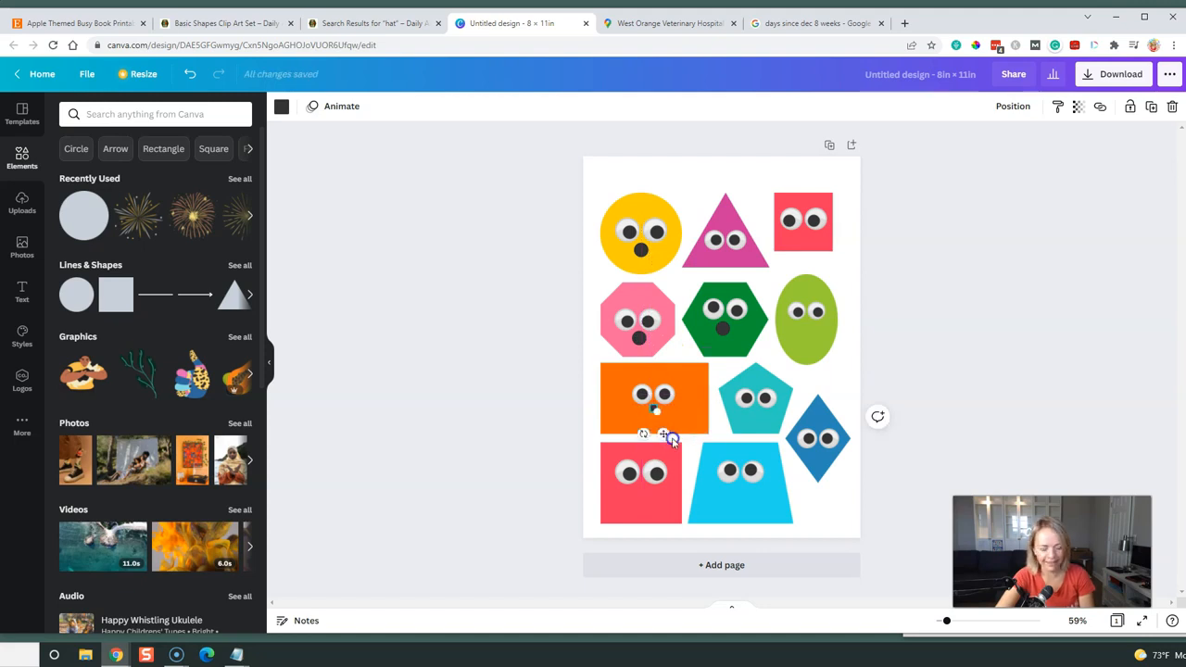
pyautogui.hotkey('ctrl', 'v')
pyautogui.moveTo(812, 331); pyautogui.dragTo(830, 475)
pyautogui.scroll(5, 728, 265)
pyautogui.scroll(-2, 747, 291)
pyautogui.scroll(-2, 830, 475)
# Paste another mouth, enlarge it and place it below the eyes of the large red square.
pyautogui.hotkey('ctrl', 'v')
pyautogui.moveTo(822, 293); pyautogui.dragTo(553, 455)
pyautogui.hotkey('ctrl', 'v')
pyautogui.moveTo(547, 428)
pyautogui.mouseDown()
pyautogui.moveTo(601, 476)
pyautogui.moveTo(544, 443)
pyautogui.mouseUp()
# Copy the orange rectangle's mouth and place the copy below the blue diamond's eyes.
pyautogui.click(571, 251)
pyautogui.hotkey('ctrl', 'c')
pyautogui.hotkey('ctrl', 'v')
pyautogui.moveTo(587, 268); pyautogui.dragTo(933, 348)
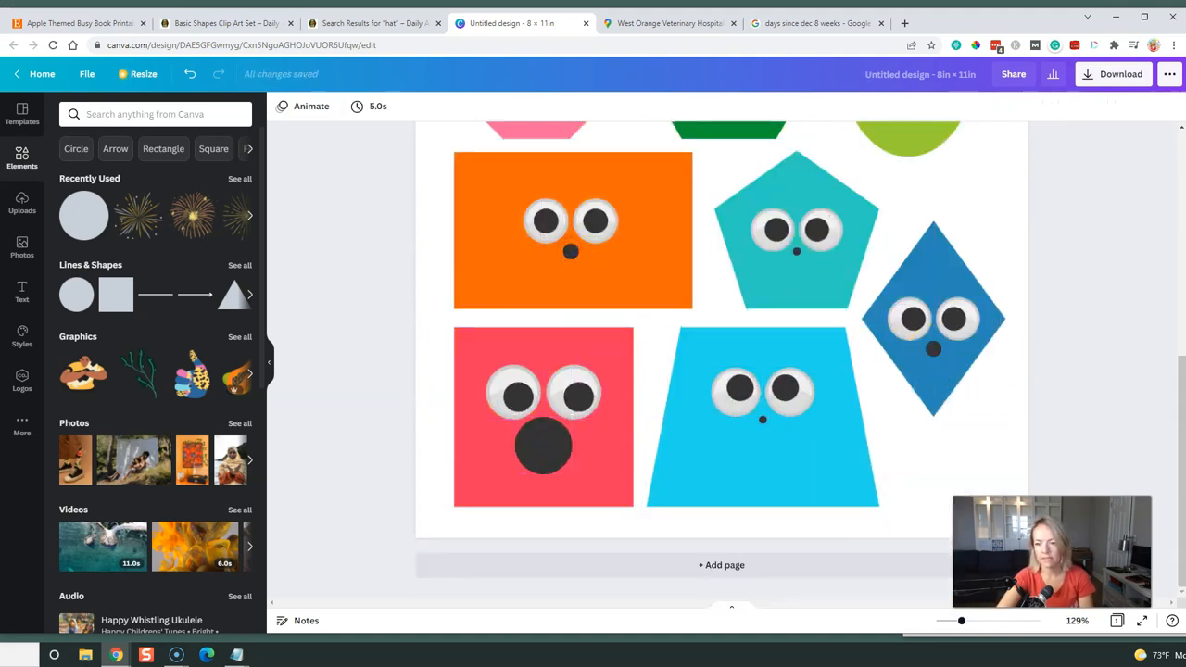
# Select all the shape faces and move them up the page together.
pyautogui.moveTo(960, 620); pyautogui.dragTo(945, 621)
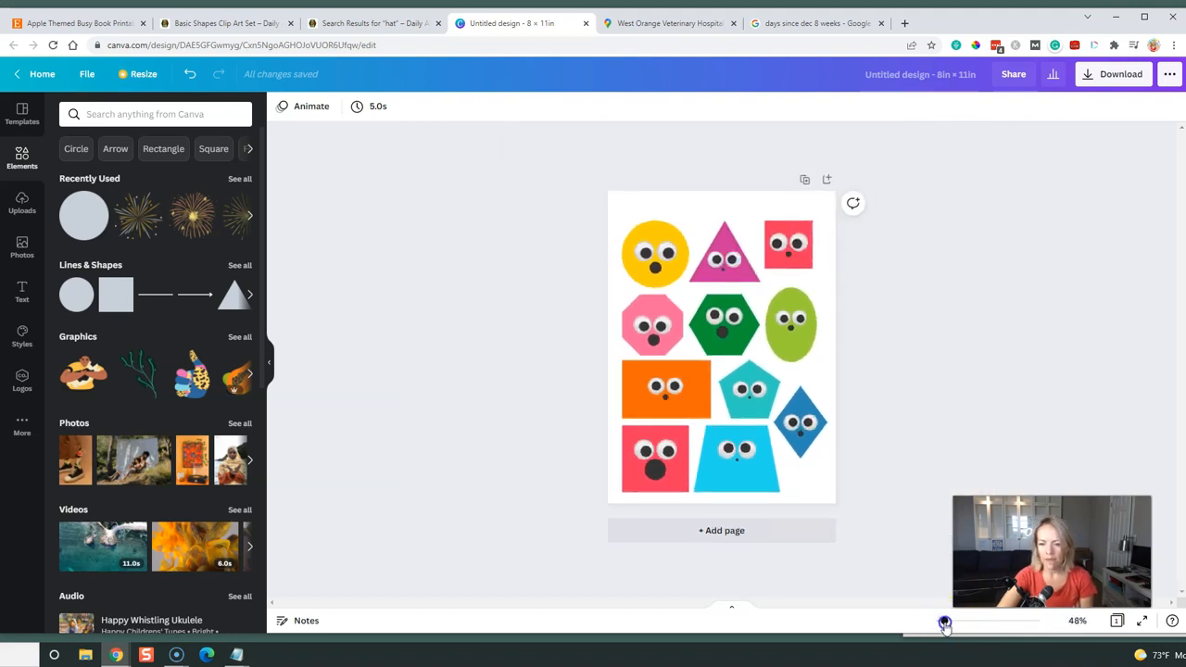
pyautogui.moveTo(945, 623); pyautogui.dragTo(946, 625)
pyautogui.moveTo(565, 201); pyautogui.dragTo(908, 518)
pyautogui.moveTo(740, 472); pyautogui.dragTo(740, 462)
pyautogui.click(1018, 360)
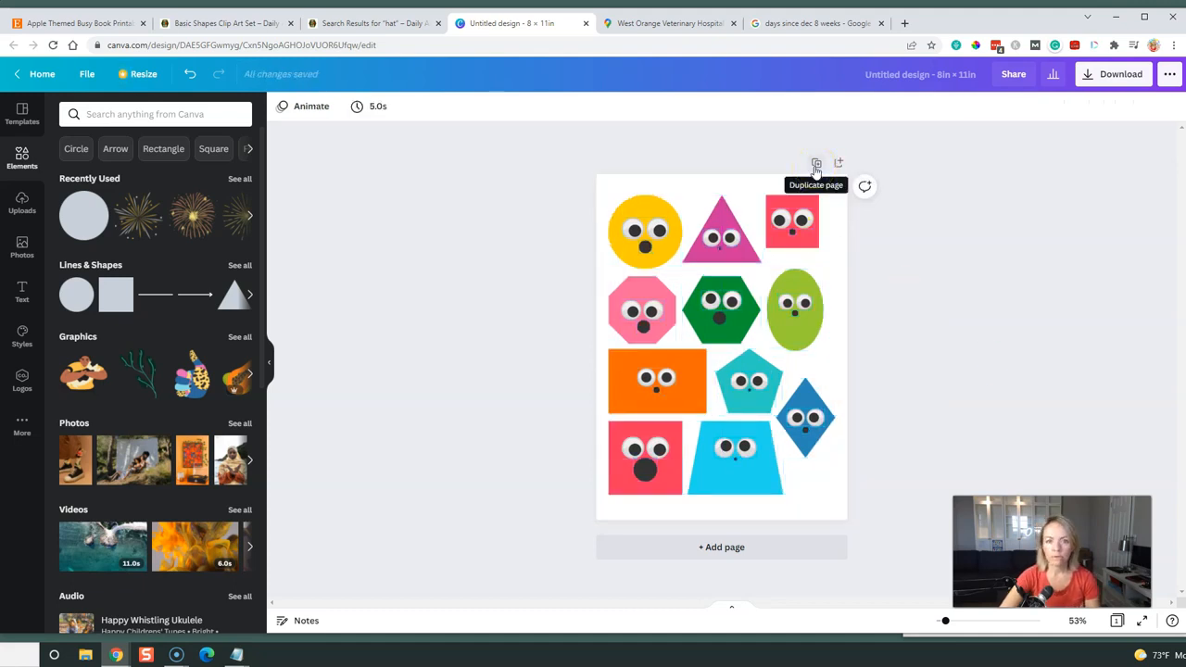
# Switch to the Etsy Apple Themed Busy Book listing to check its Match the Shapes page.
pyautogui.click(79, 22)
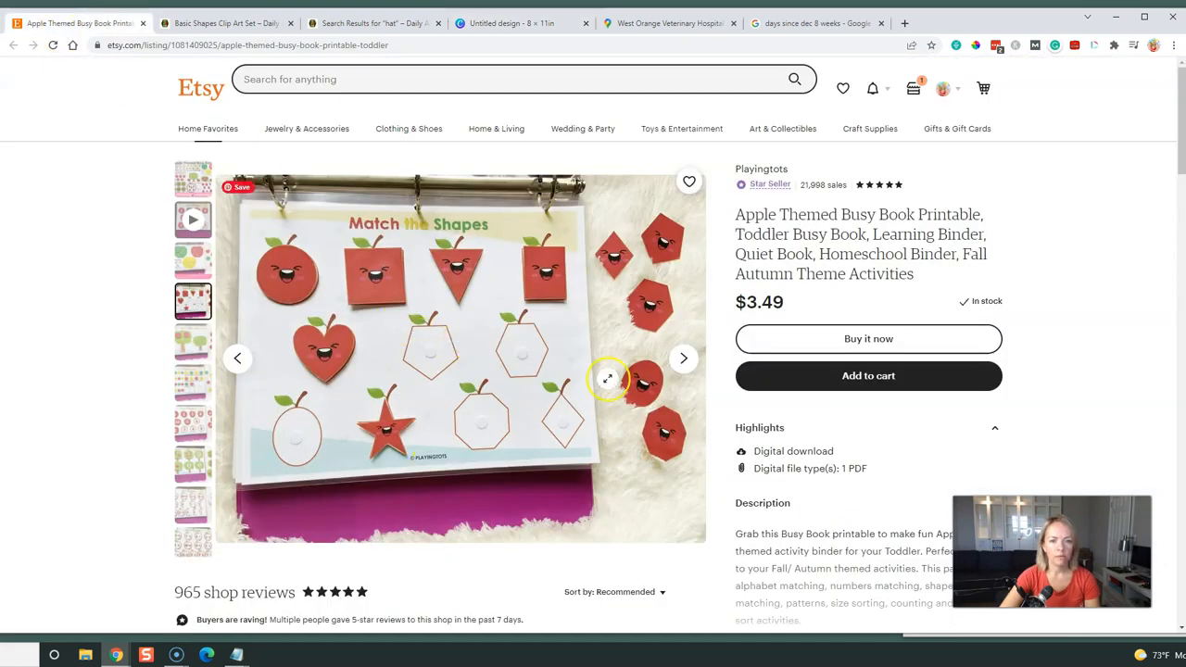
# Return to the Canva design and delete the eyes and mouths from all the shapes on page 2.
pyautogui.click(517, 28)
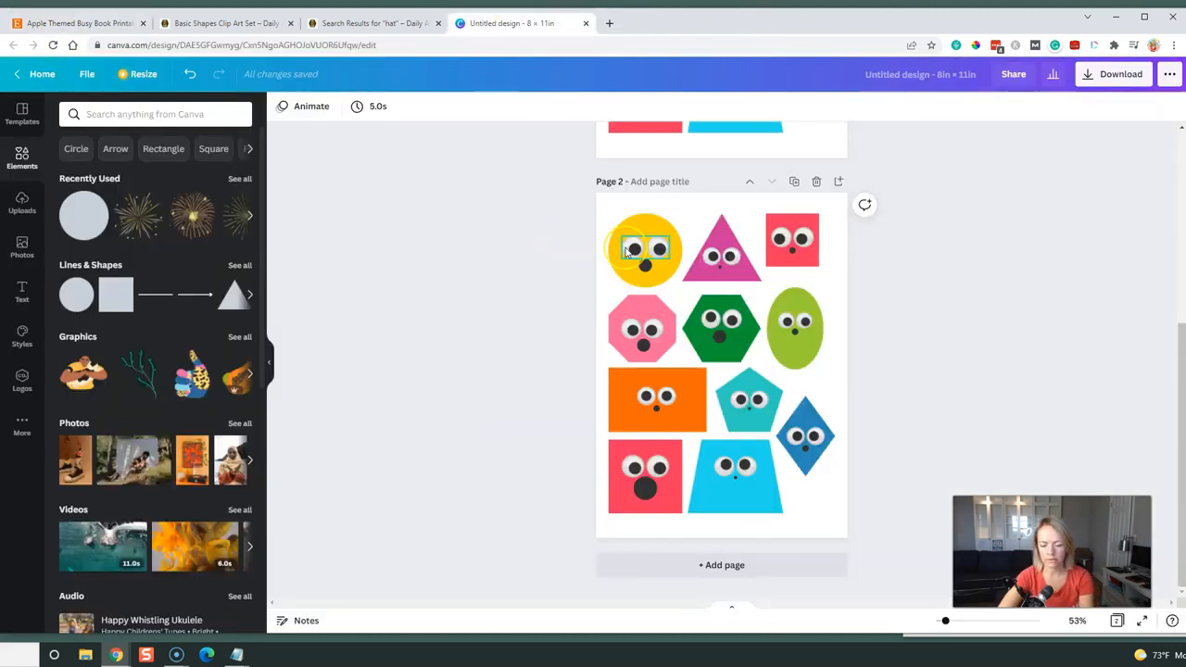
pyautogui.moveTo(628, 250); pyautogui.dragTo(719, 264)
pyautogui.press('Delete')
pyautogui.click(798, 243)
pyautogui.press('Delete')
pyautogui.click(792, 251)
pyautogui.press('Delete')
pyautogui.click(795, 339)
pyautogui.press('Delete')
pyautogui.click(715, 326)
pyautogui.press('Delete')
pyautogui.click(719, 337)
pyautogui.press('Delete')
pyautogui.click(635, 327)
pyautogui.press('Delete')
pyautogui.click(654, 398)
pyautogui.press('Delete')
pyautogui.click(655, 409)
pyautogui.press('Delete')
pyautogui.click(750, 400)
pyautogui.press('Delete')
pyautogui.click(748, 408)
pyautogui.press('Delete')
pyautogui.click(803, 436)
pyautogui.press('Delete')
pyautogui.click(805, 447)
pyautogui.press('Delete')
pyautogui.click(718, 466)
pyautogui.press('Delete')
pyautogui.click(736, 478)
pyautogui.press('Delete')
pyautogui.click(639, 467)
pyautogui.press('Delete')
pyautogui.click(645, 485)
pyautogui.press('Delete')
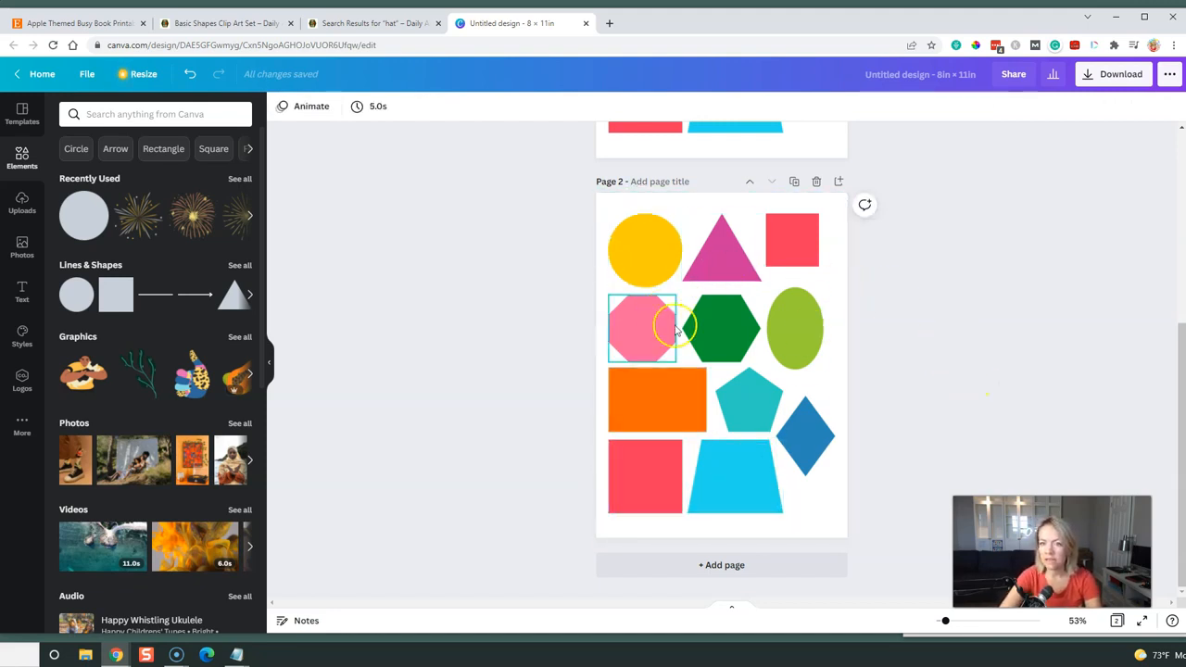
# Set the transparency of all the plain shapes on page 2 to 15.
pyautogui.moveTo(555, 214); pyautogui.dragTo(903, 541)
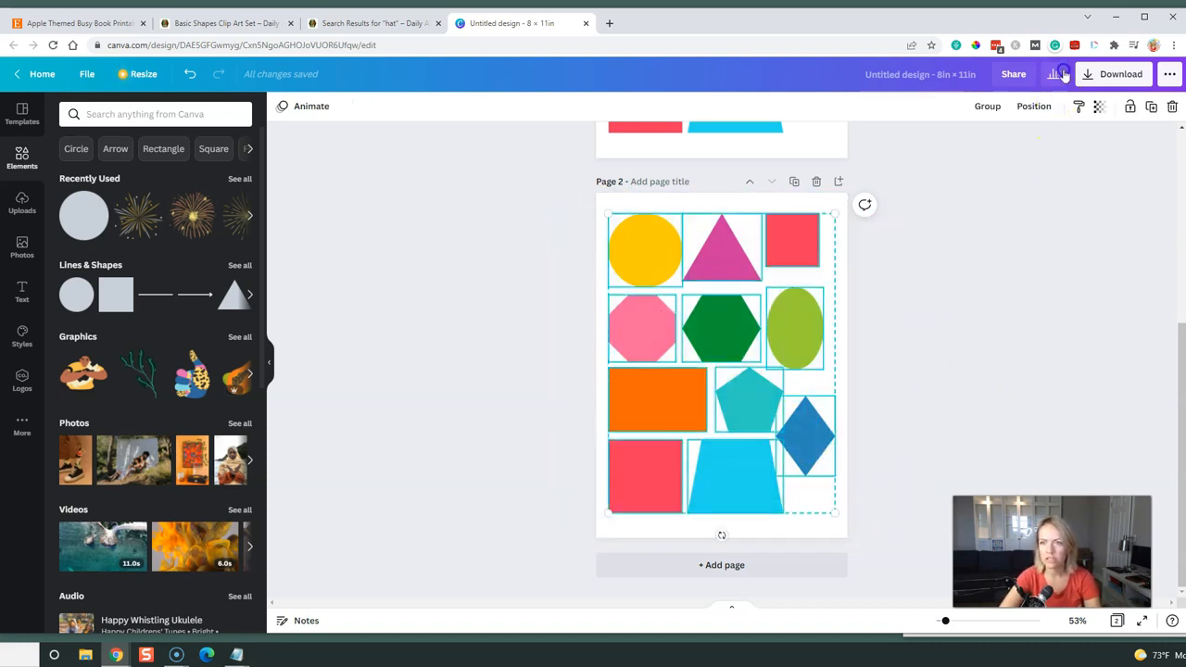
pyautogui.click(1098, 112)
pyautogui.moveTo(1058, 148); pyautogui.dragTo(995, 147)
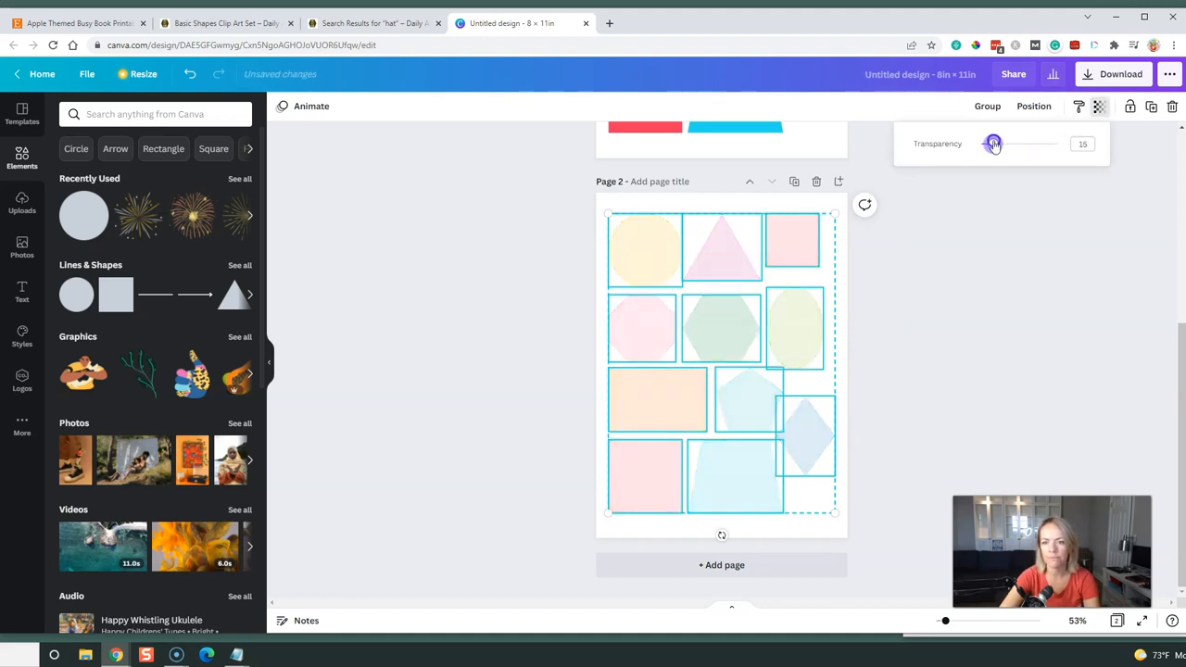
pyautogui.click(954, 271)
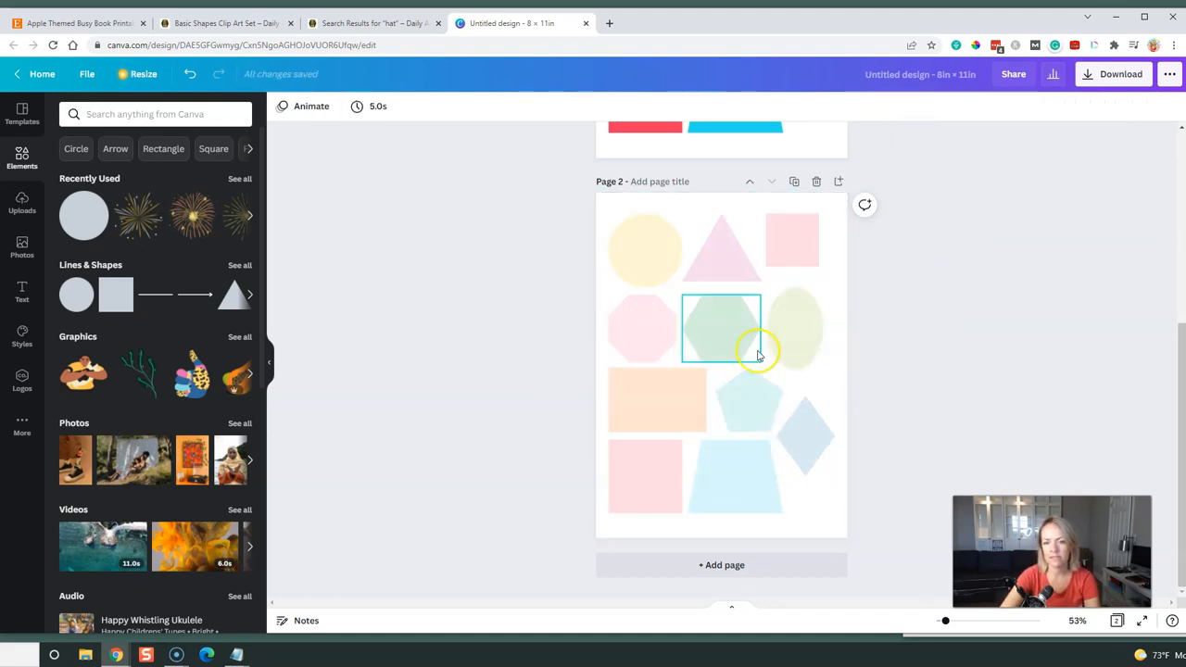
# Try moving the faded orange rectangle over the hexagon and oval on page 2, and undo the move.
pyautogui.scroll(2, 739, 361)
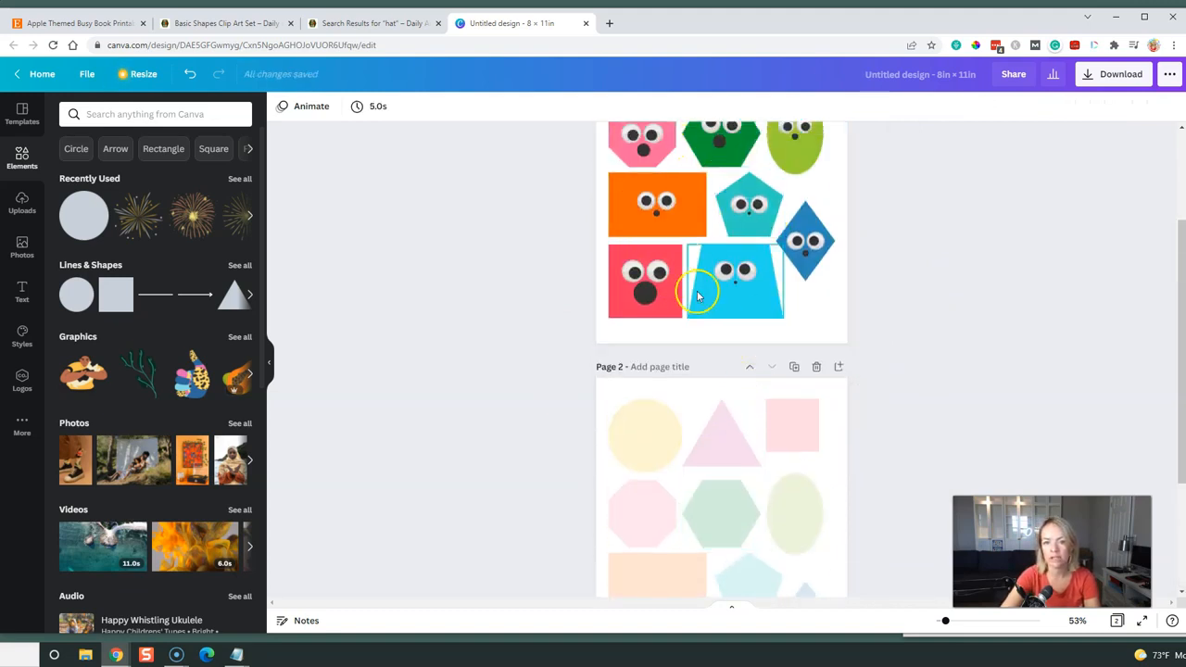
pyautogui.scroll(-2, 738, 254)
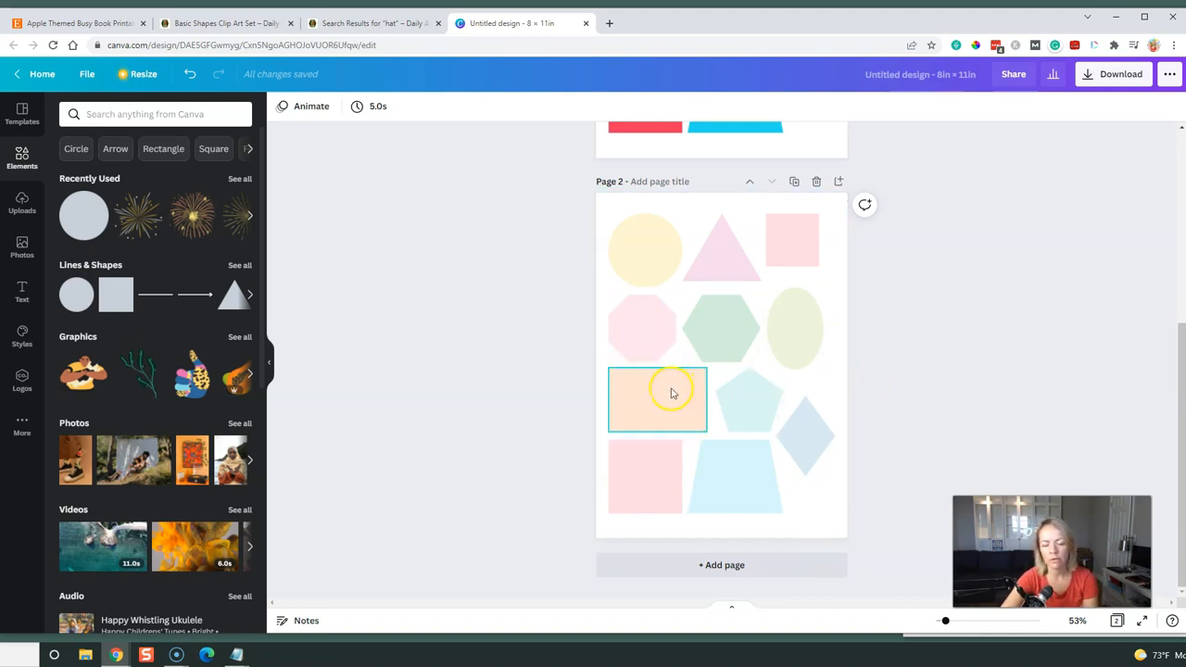
pyautogui.moveTo(672, 394); pyautogui.dragTo(639, 404)
pyautogui.hotkey('ctrl', 'z')
pyautogui.hotkey('ctrl', 'z')
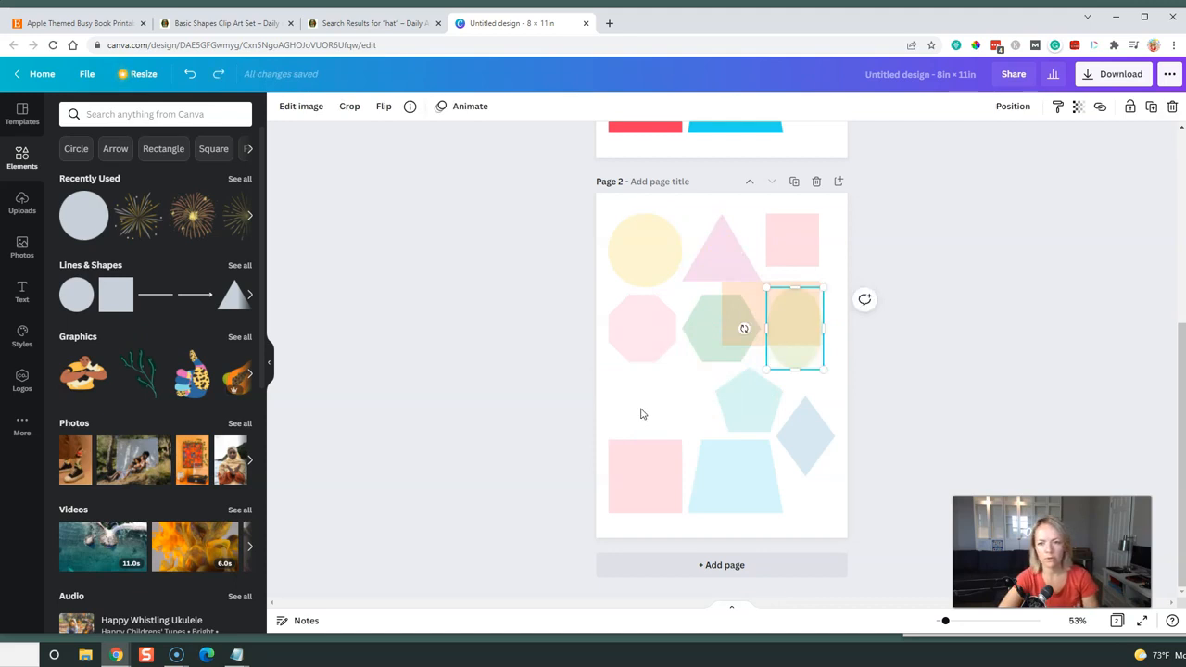
pyautogui.click(992, 378)
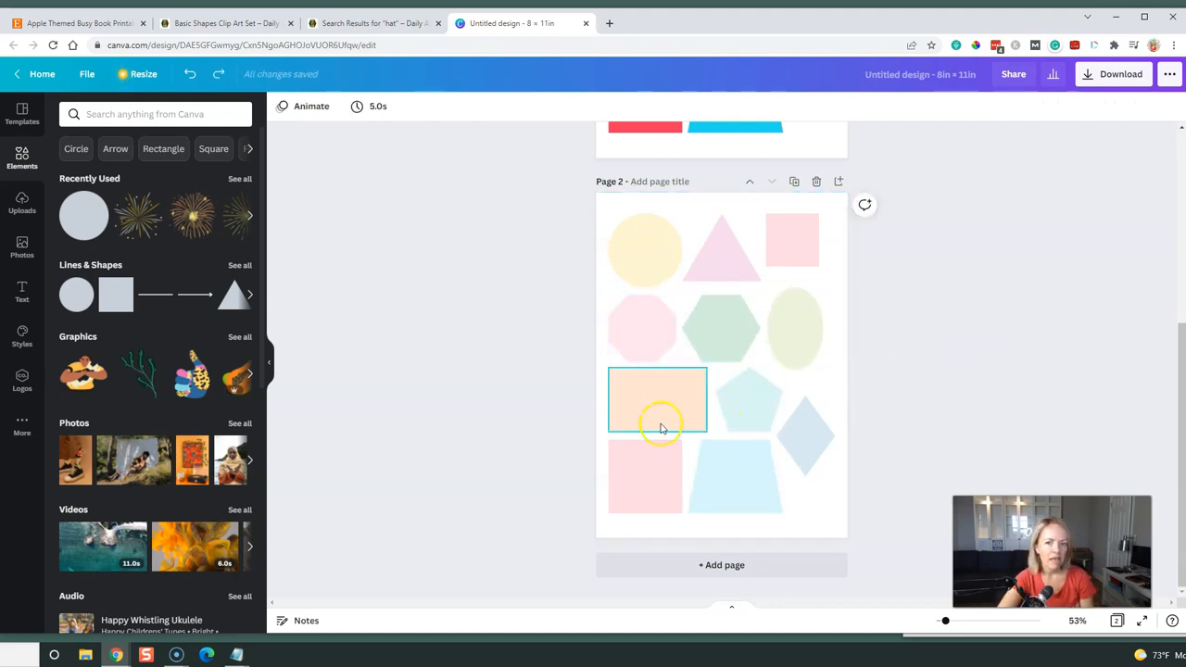
# Move all the faded shapes on page 2 down together to leave room for a title above them.
pyautogui.scroll(3, 812, 402)
pyautogui.scroll(1, 714, 223)
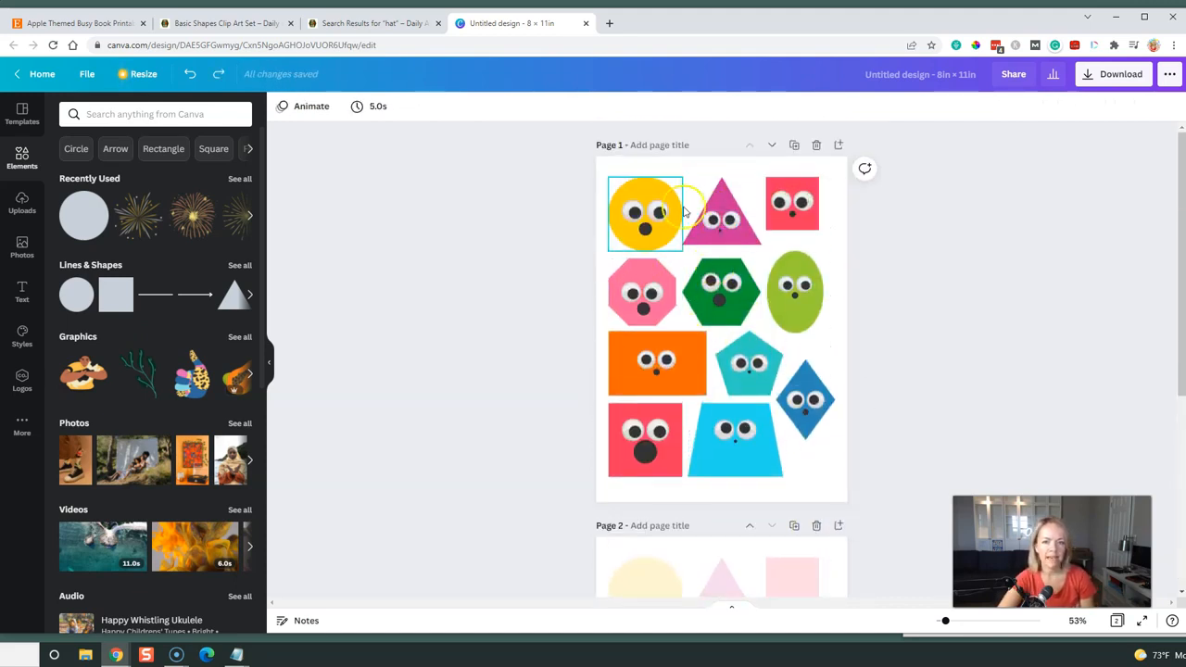
pyautogui.scroll(-4, 741, 361)
pyautogui.moveTo(556, 245); pyautogui.dragTo(848, 478)
pyautogui.moveTo(747, 414); pyautogui.dragTo(746, 427)
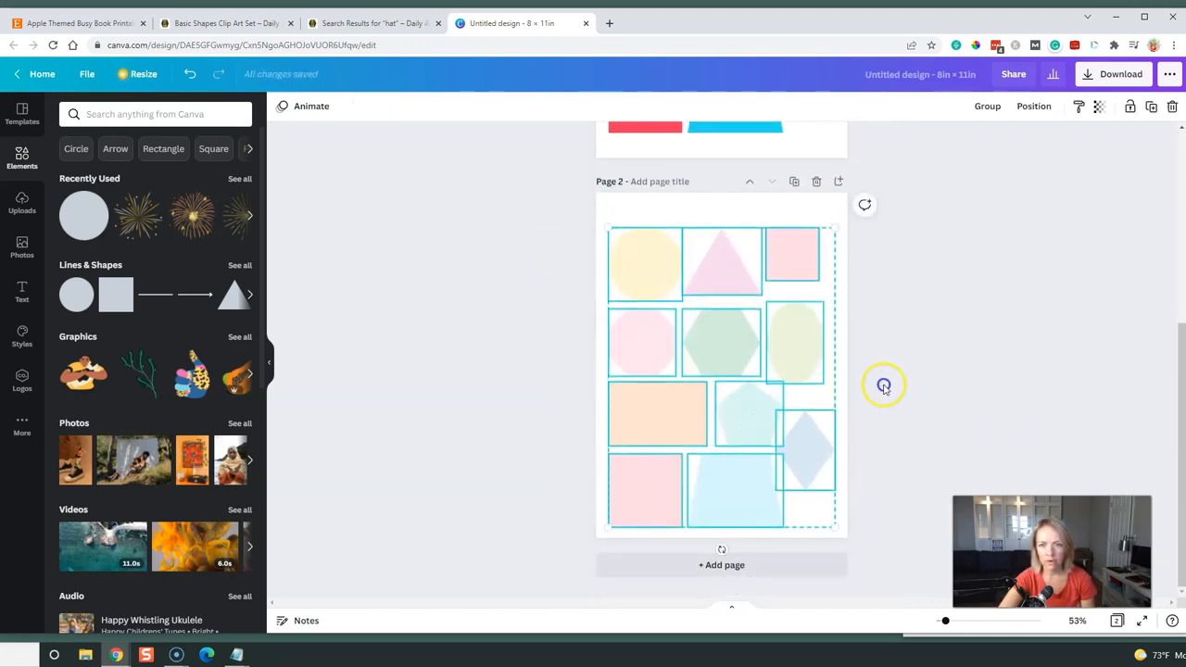
pyautogui.click(883, 387)
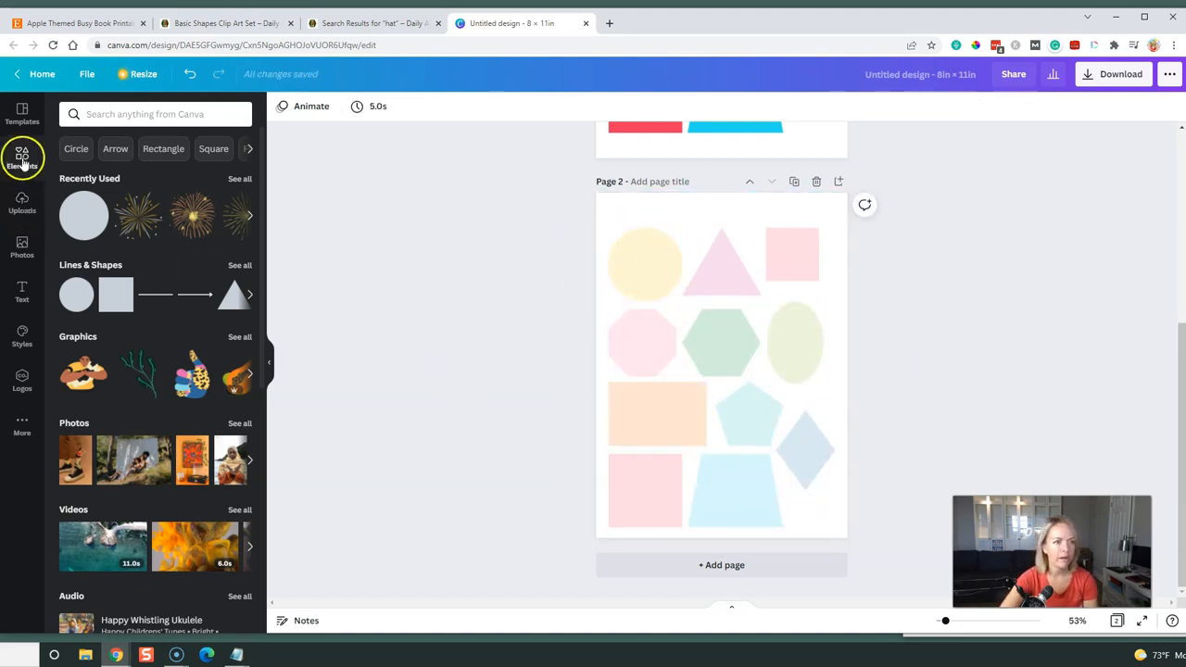
# Add the heading "Match The Shape" to page 2 and place it above the faded shapes.
pyautogui.click(22, 290)
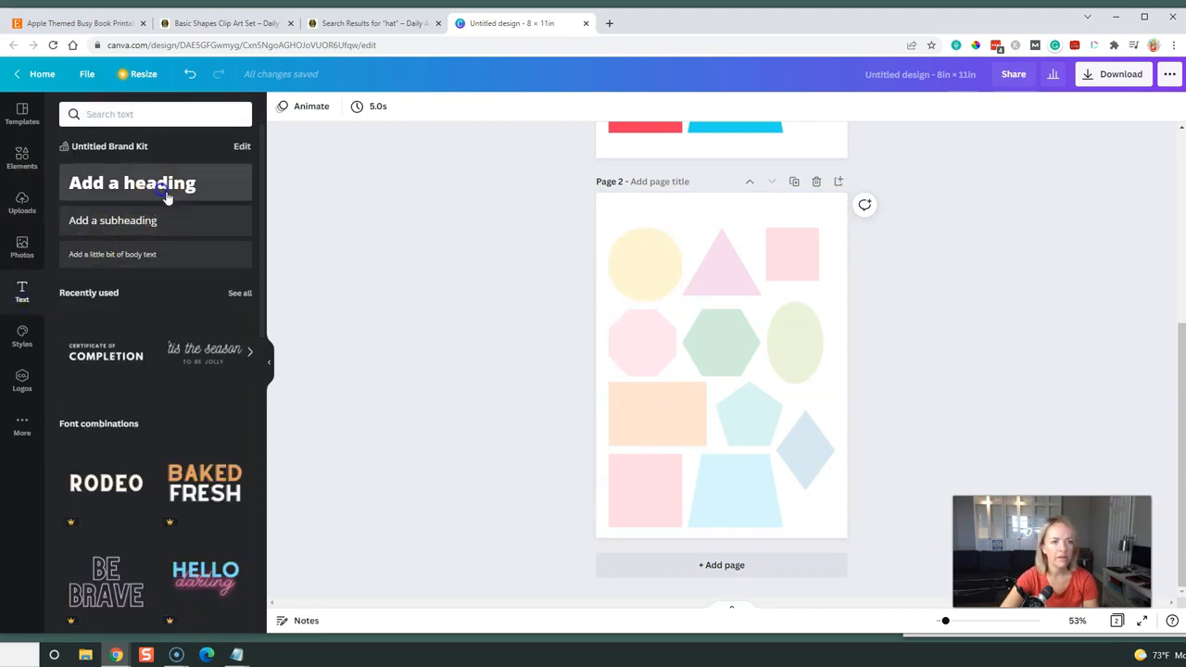
pyautogui.click(165, 190)
pyautogui.write('Match The S')
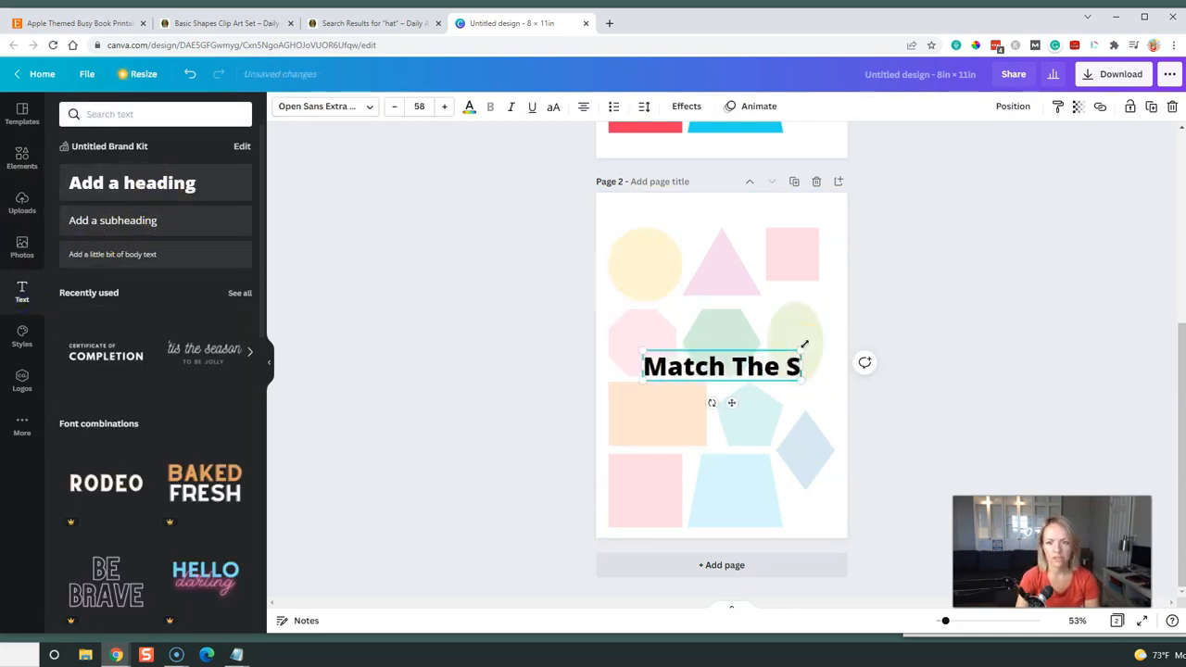
pyautogui.write('hape')
pyautogui.click(904, 340)
pyautogui.click(726, 379)
pyautogui.moveTo(729, 400); pyautogui.dragTo(730, 246)
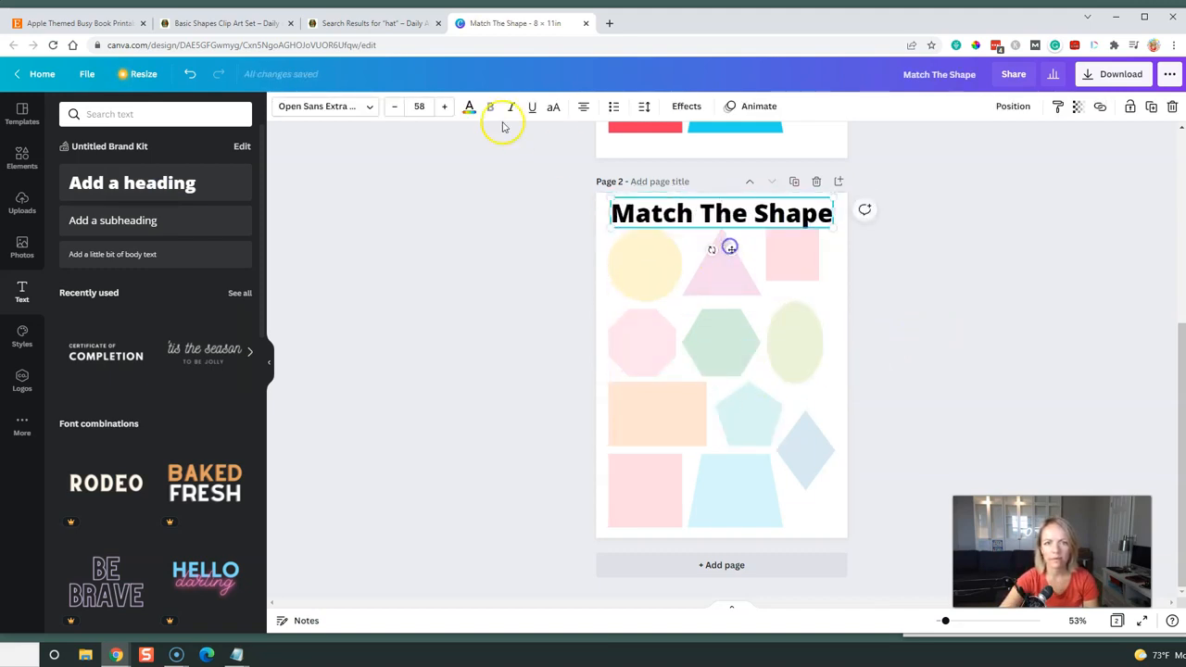
# Reduce the heading's font size to 43, search the fonts for "child" and apply Childos Arabic.
pyautogui.click(392, 106)
pyautogui.click(393, 107)
pyautogui.click(393, 107)
pyautogui.click(392, 106)
pyautogui.click(393, 106)
pyautogui.click(393, 106)
pyautogui.click(393, 107)
pyautogui.click(370, 106)
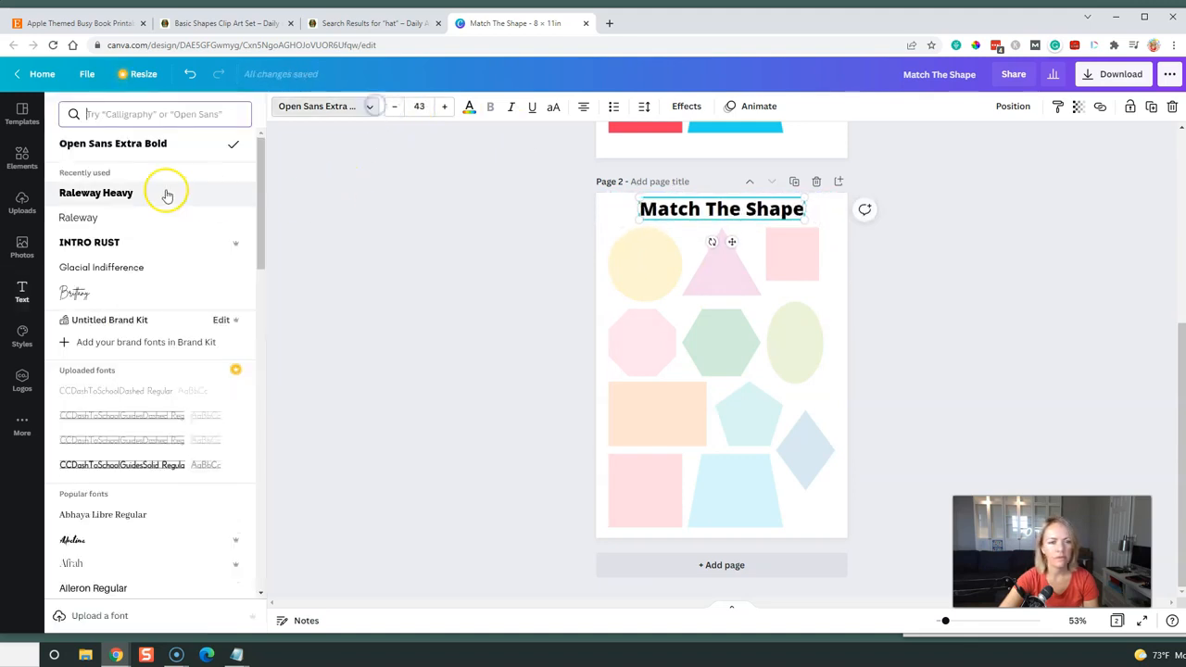
pyautogui.write('child')
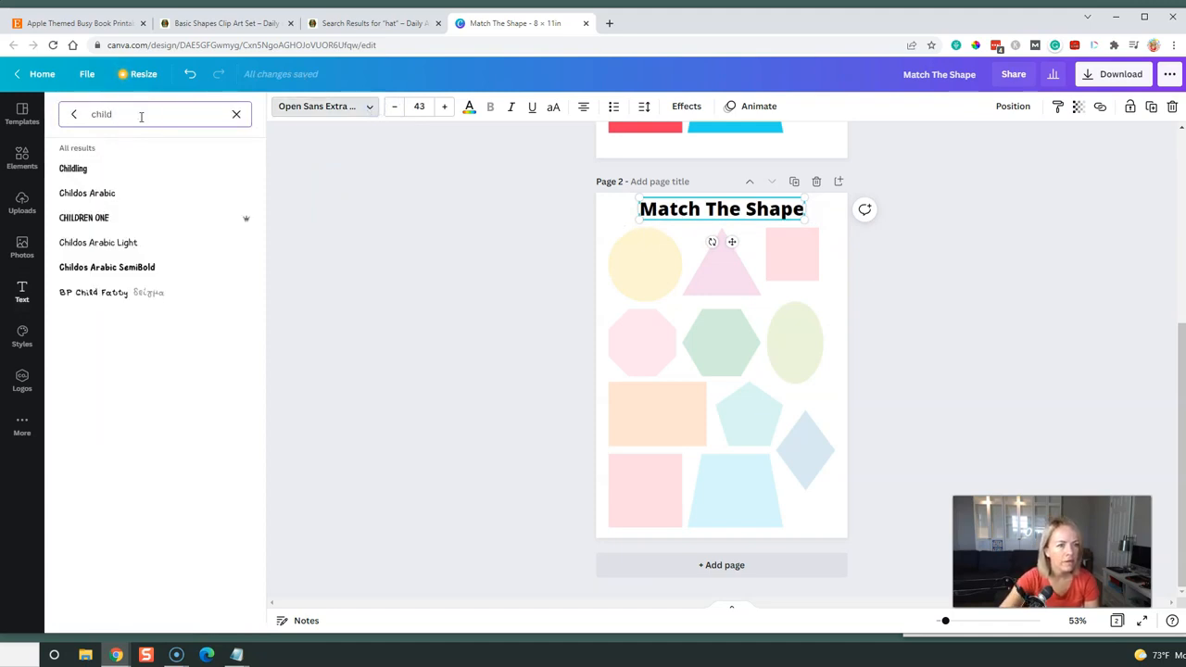
pyautogui.click(131, 195)
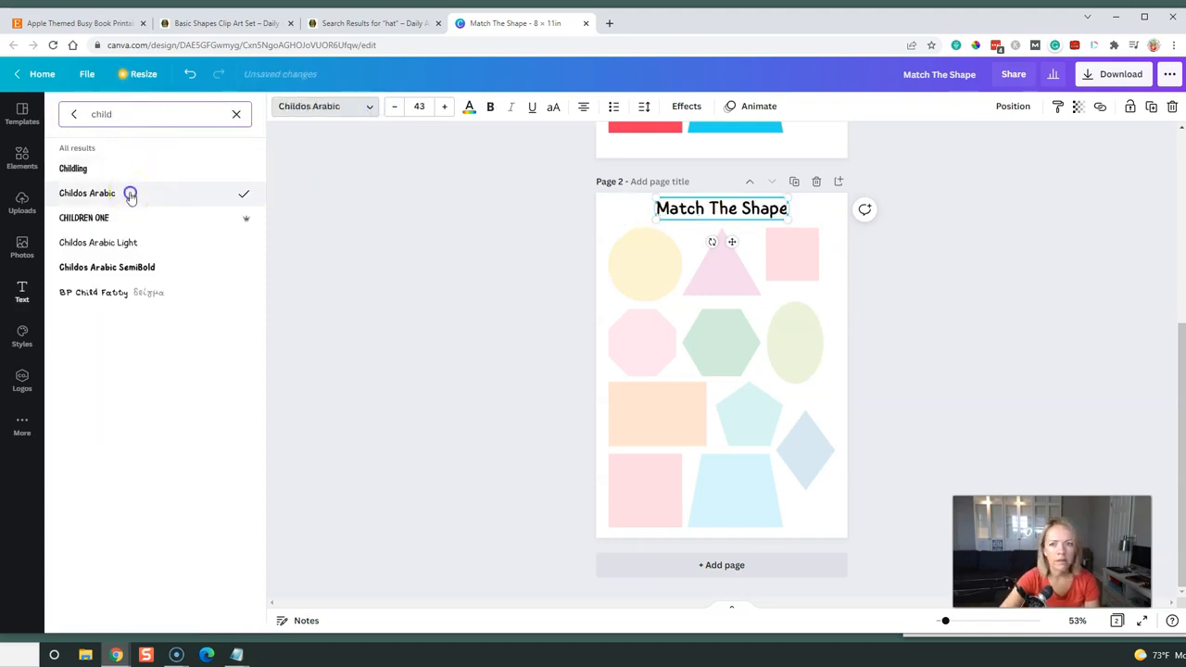
pyautogui.click(393, 262)
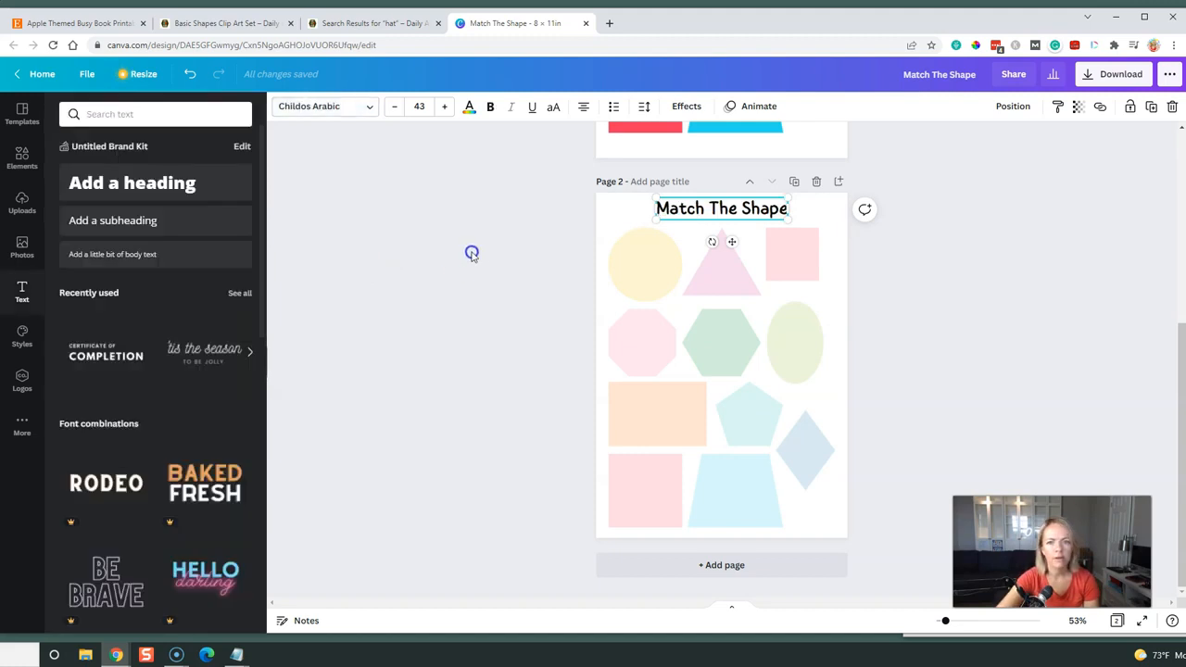
pyautogui.click(982, 267)
# Nudge the page 2 heading slightly down, closer to the faded shapes.
pyautogui.click(704, 215)
pyautogui.press('Down')
pyautogui.press('Down')
pyautogui.press('Down')
pyautogui.press('Down')
pyautogui.press('Down')
pyautogui.press('Down')
pyautogui.press('Down')
pyautogui.press('Down')
pyautogui.press('Down')
pyautogui.press('Down')
pyautogui.press('Down')
pyautogui.press('Down')
pyautogui.press('Down')
pyautogui.press('Down')
pyautogui.press('Down')
pyautogui.press('Down')
pyautogui.press('Down')
pyautogui.press('Down')
pyautogui.press('Down')
pyautogui.press('Down')
pyautogui.press('Up')
pyautogui.press('Up')
pyautogui.press('Up')
pyautogui.press('Up')
pyautogui.press('Up')
pyautogui.press('Up')
pyautogui.press('Up')
pyautogui.press('Up')
pyautogui.press('Up')
pyautogui.press('Up')
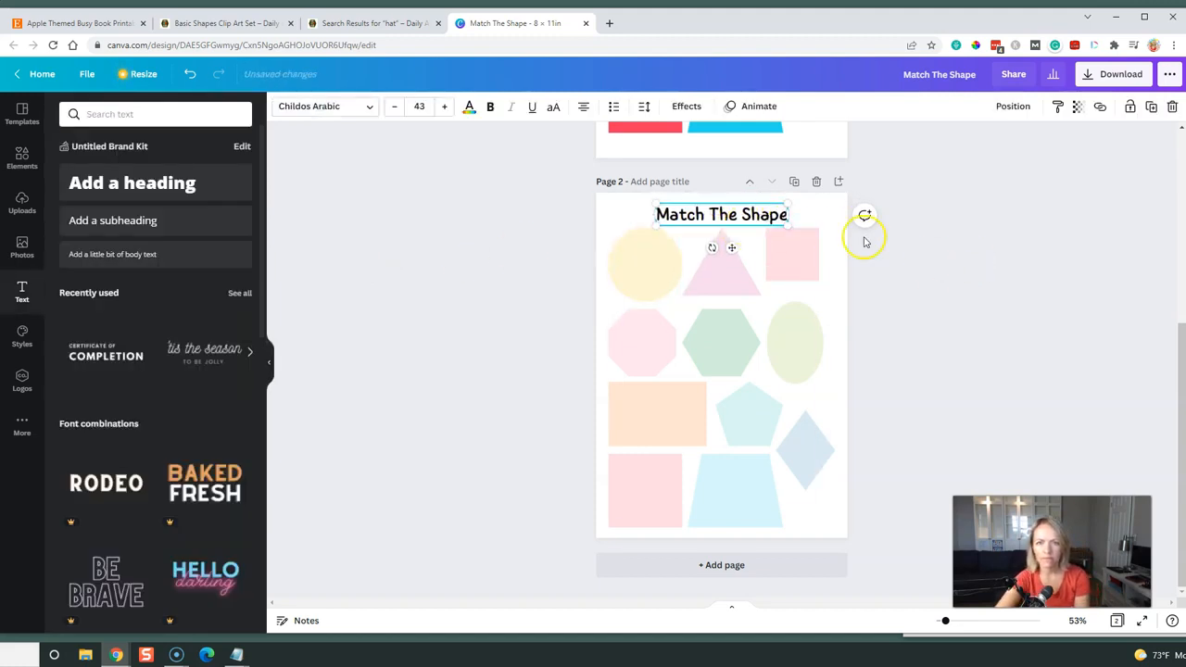
# Paste the "Match The Shape" heading onto page 1 and move all its shape faces down below the heading.
pyautogui.scroll(5, 919, 248)
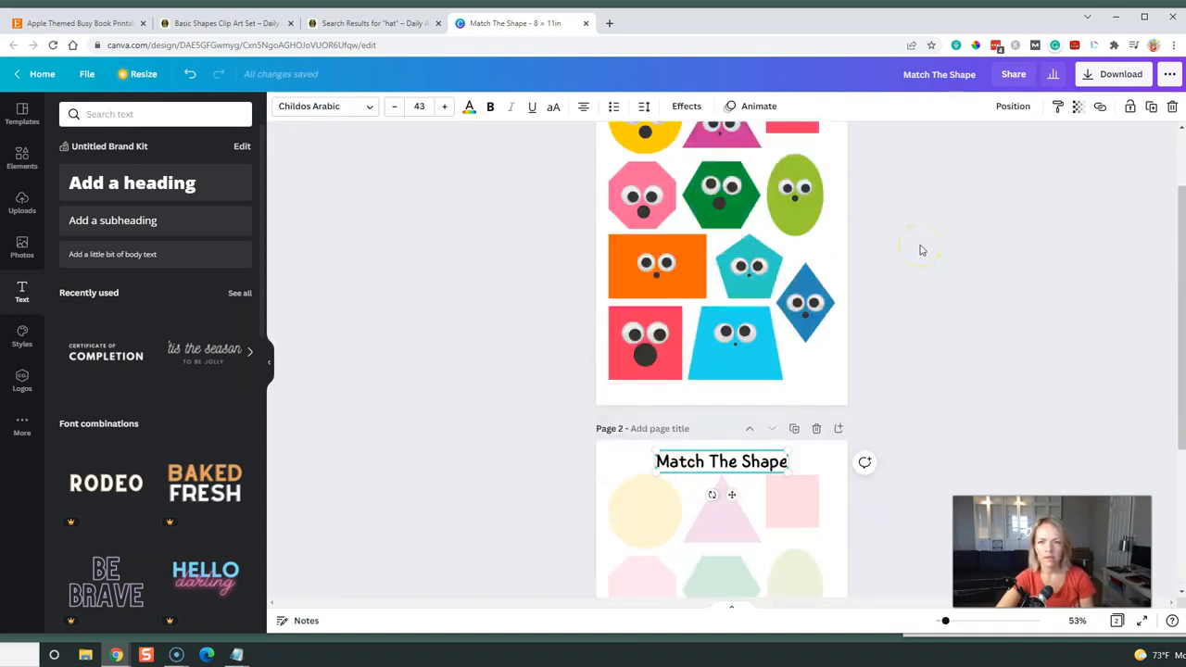
pyautogui.hotkey('ctrl', 'v')
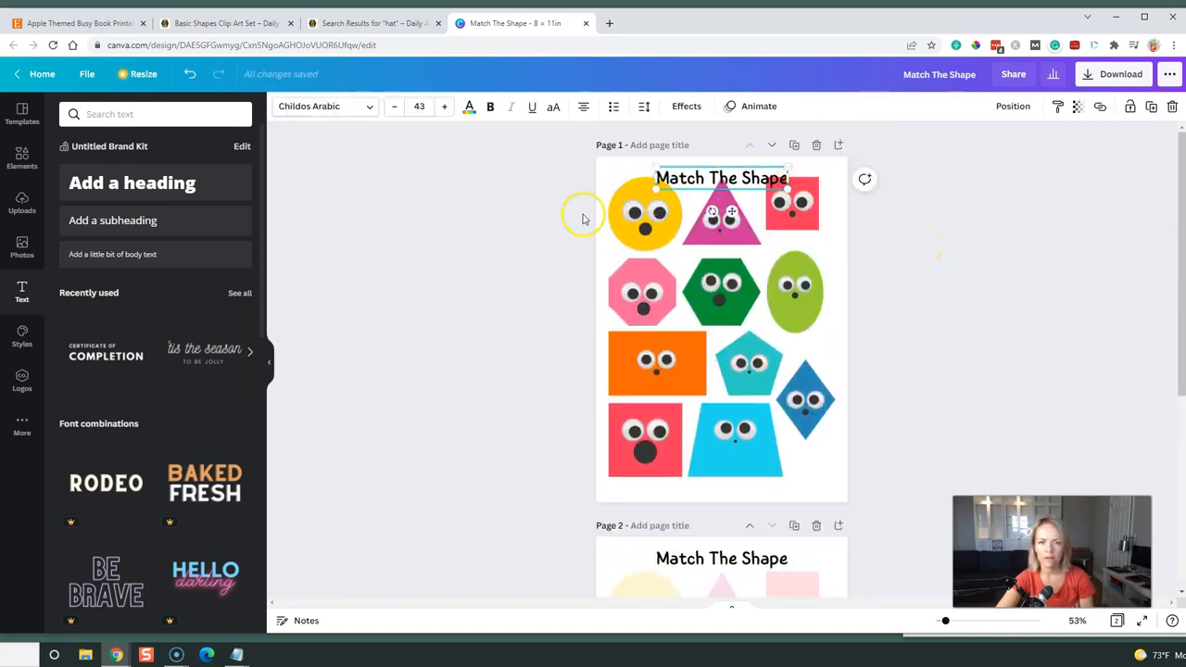
pyautogui.moveTo(571, 208); pyautogui.dragTo(905, 478)
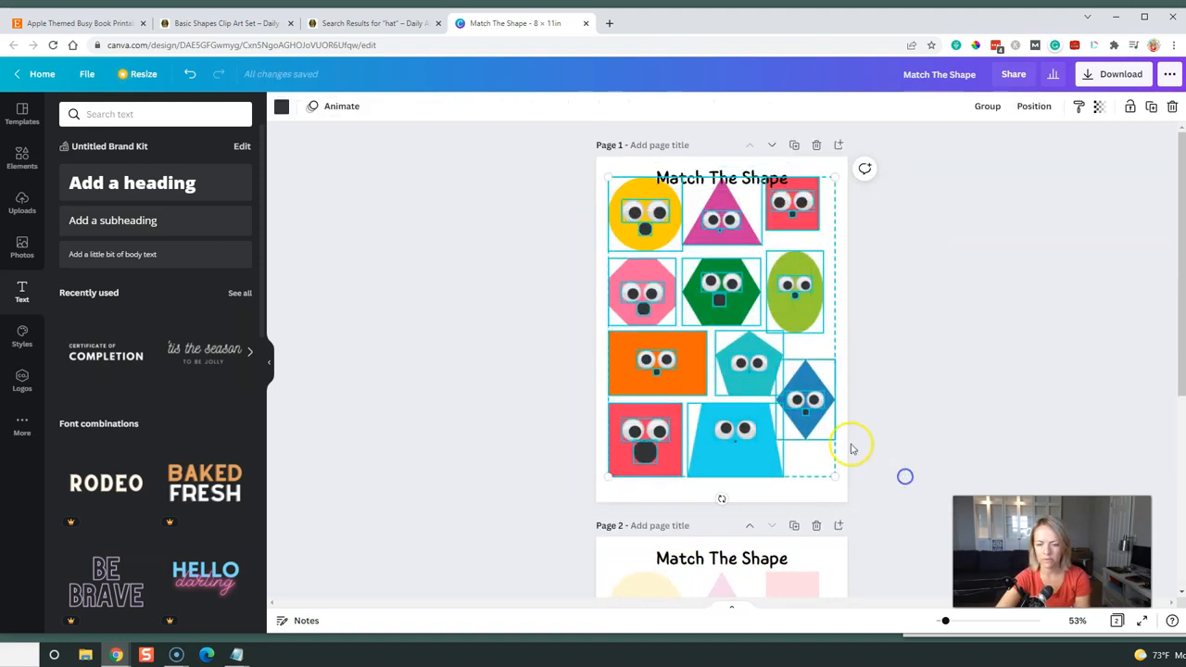
pyautogui.moveTo(729, 426); pyautogui.dragTo(729, 438)
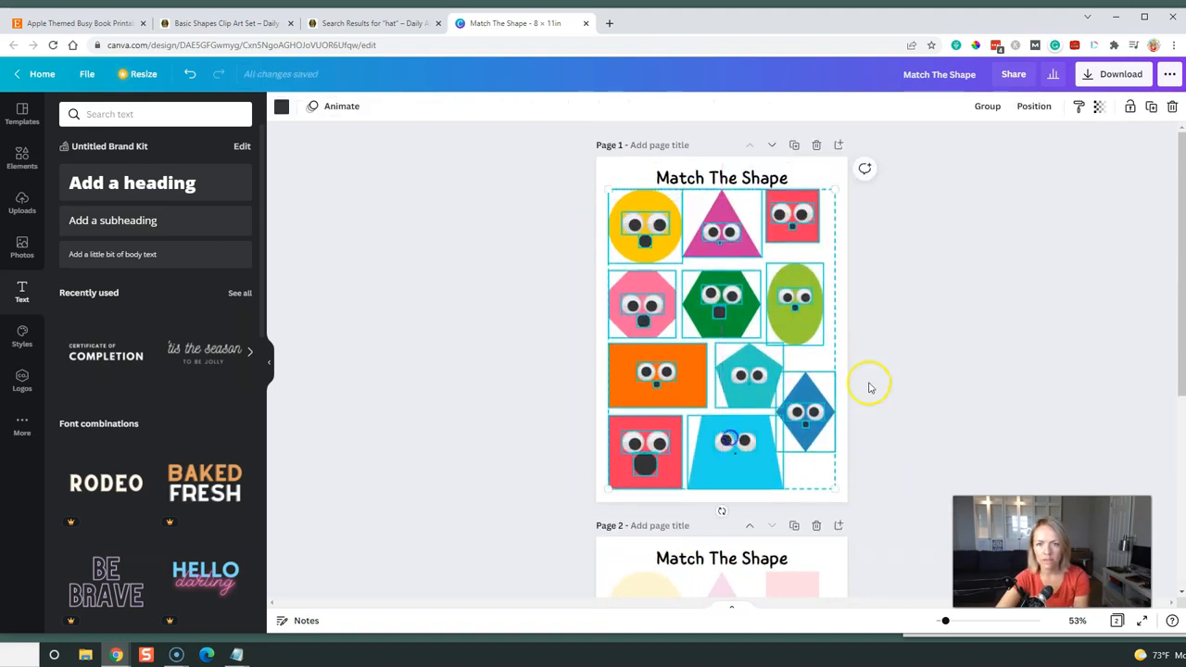
pyautogui.click(926, 365)
# Compare the colourful page 1 with the faded page 2, and show both pages side by side in grid view.
pyautogui.scroll(-4, 922, 369)
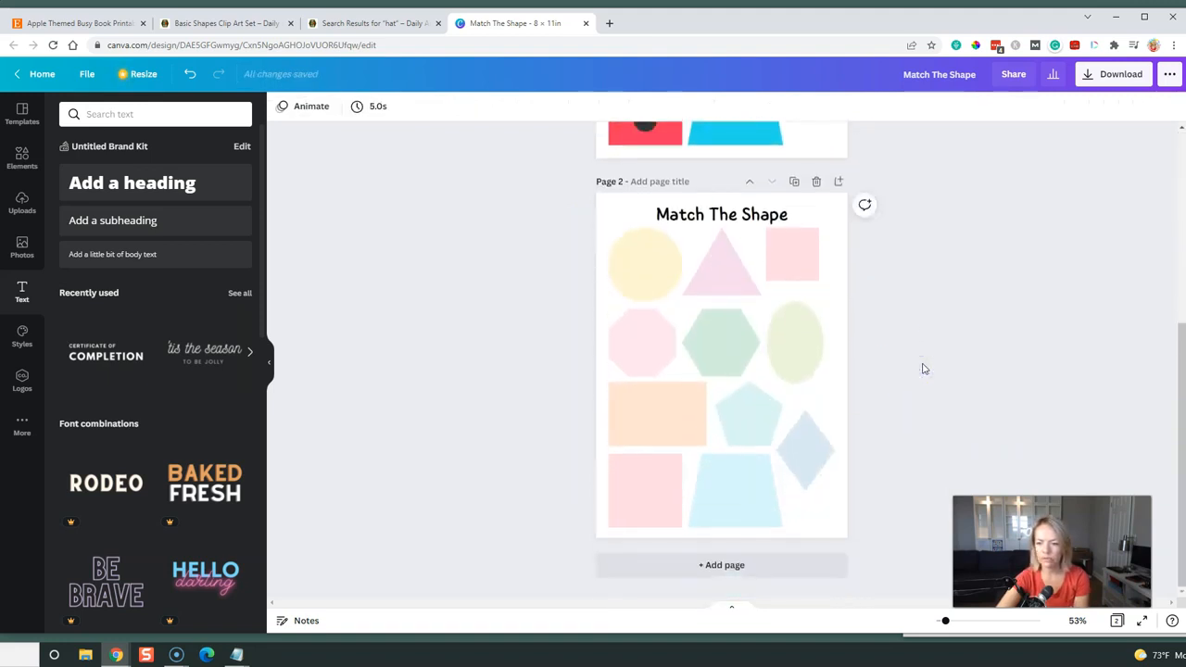
pyautogui.scroll(4, 922, 369)
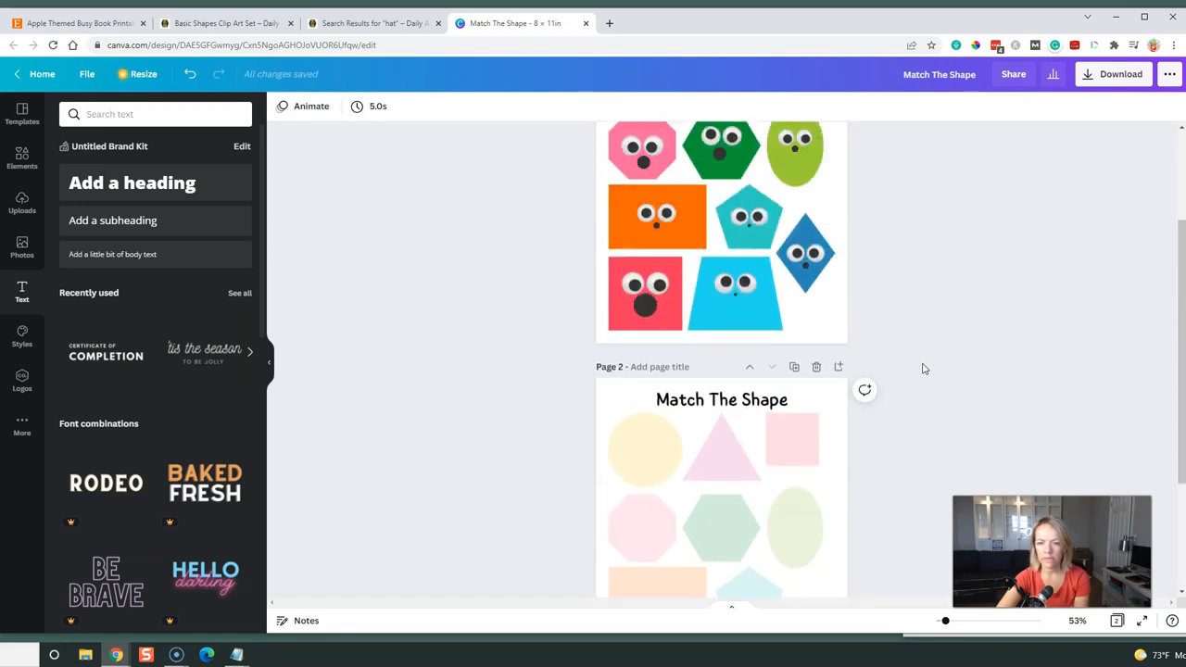
pyautogui.scroll(-4, 921, 368)
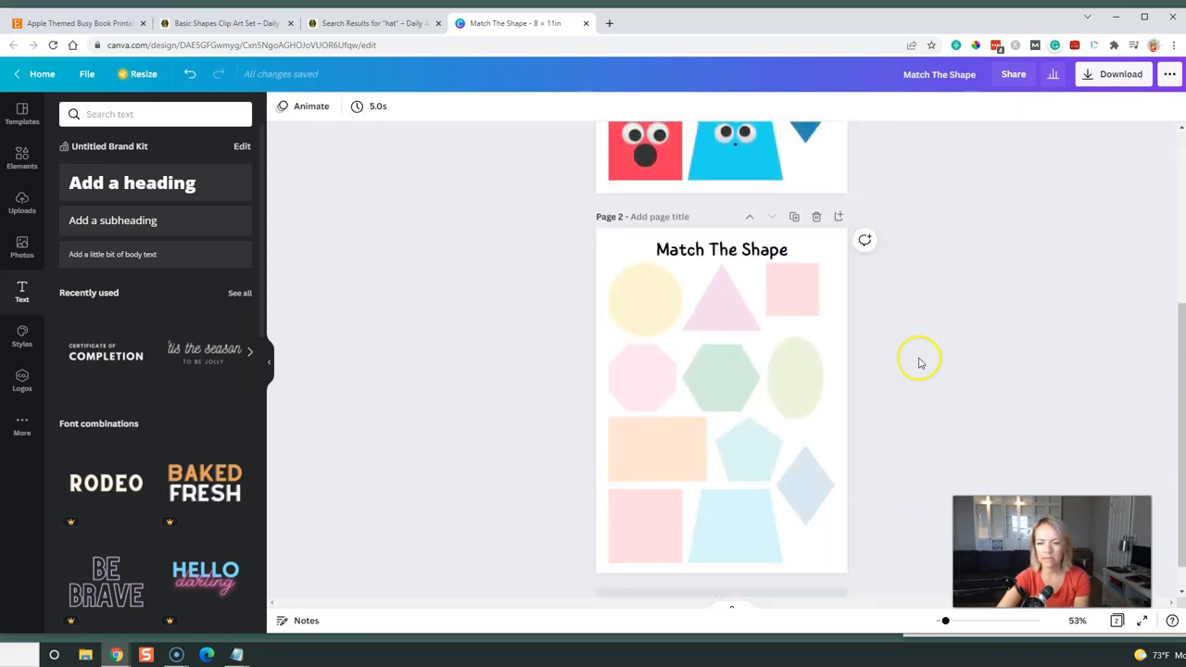
pyautogui.scroll(2, 898, 380)
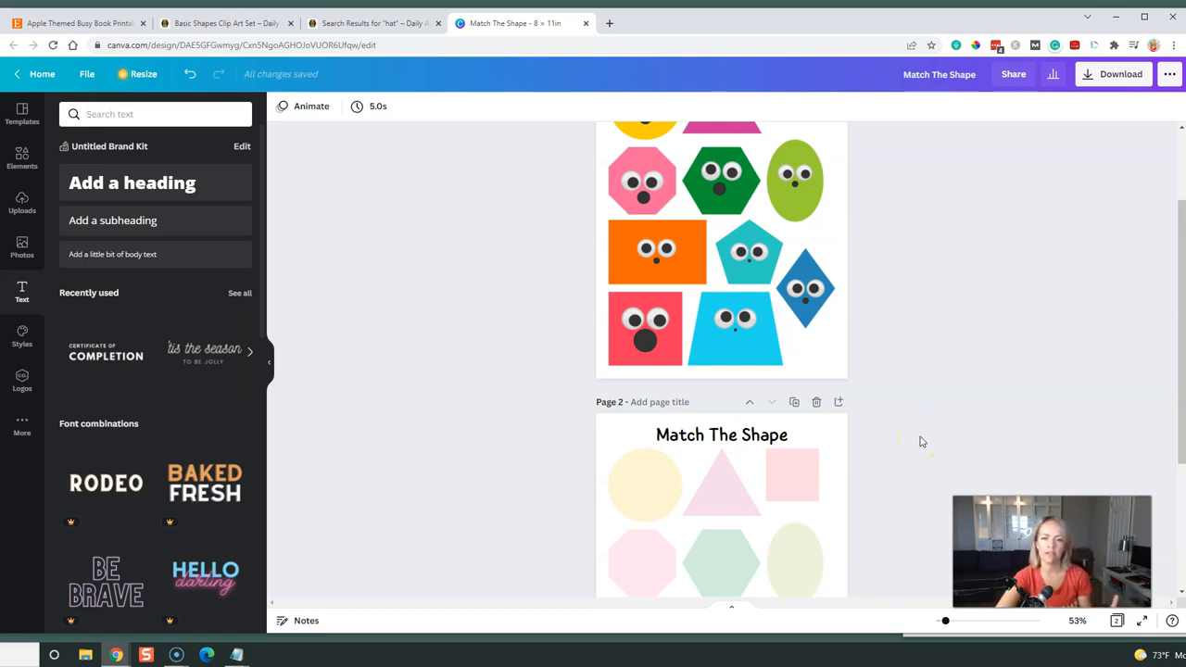
pyautogui.scroll(1, 920, 442)
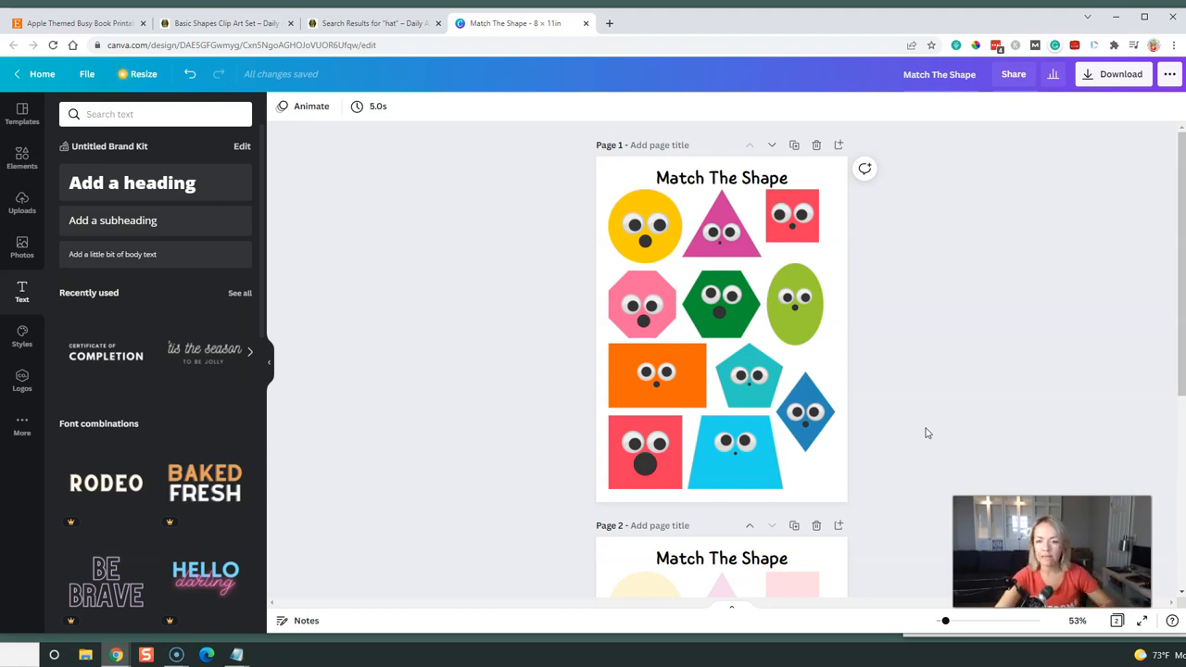
pyautogui.scroll(-2, 924, 431)
pyautogui.scroll(2, 929, 464)
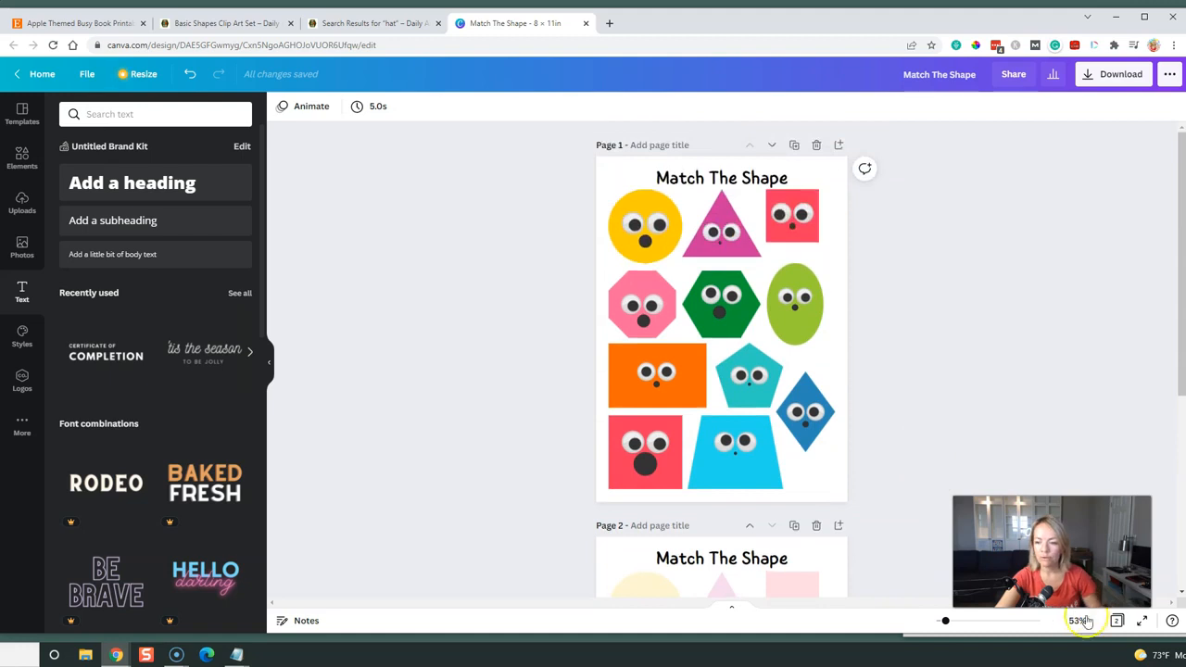
pyautogui.click(1117, 623)
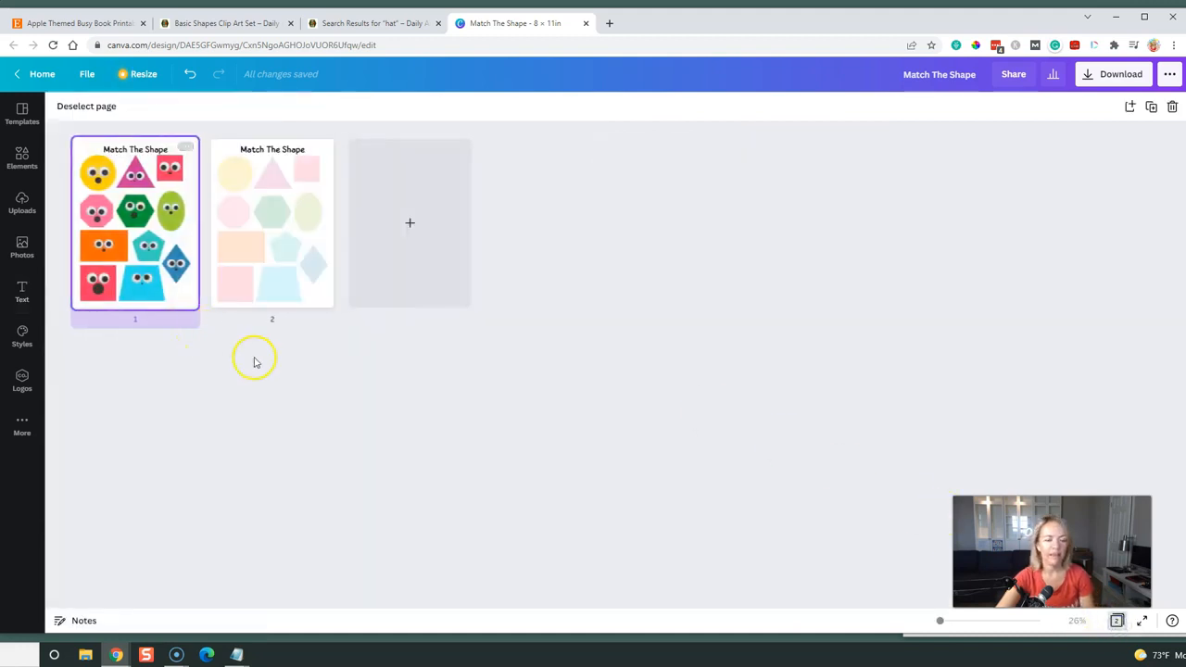